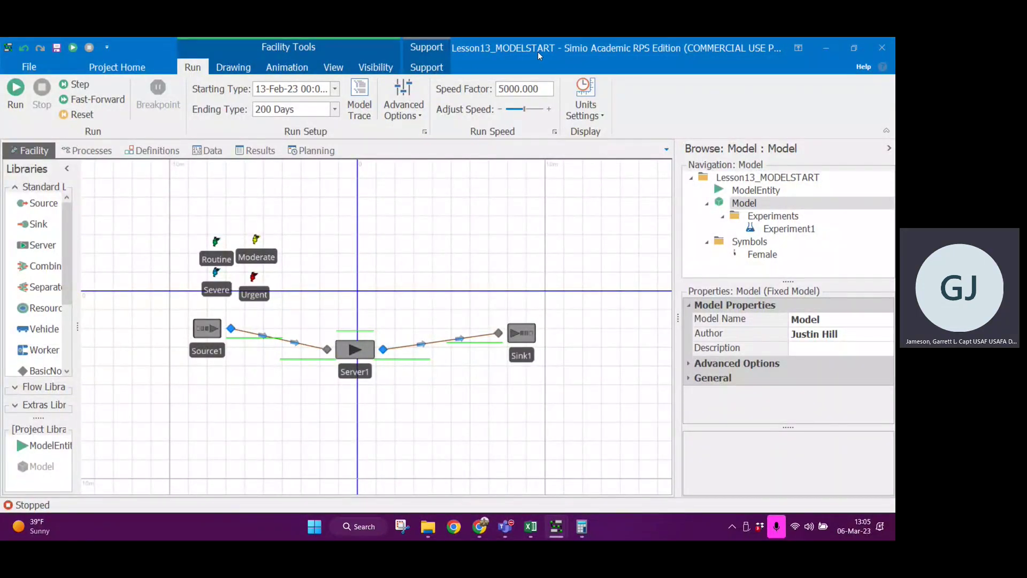
Inspect the Severe entity, then open the model's data tables and their schema options
click(216, 275)
click(295, 282)
click(208, 152)
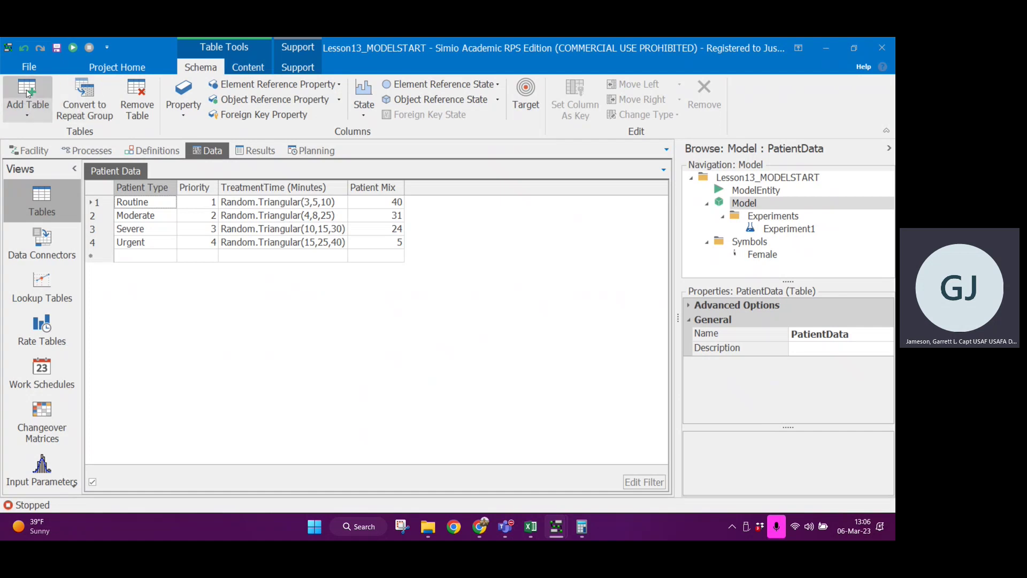
click(248, 68)
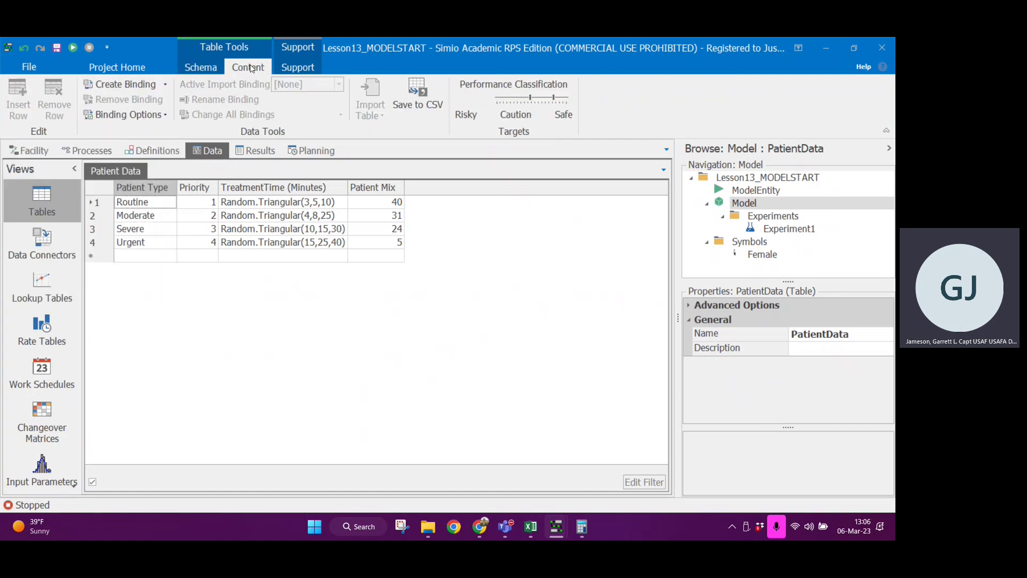
click(202, 70)
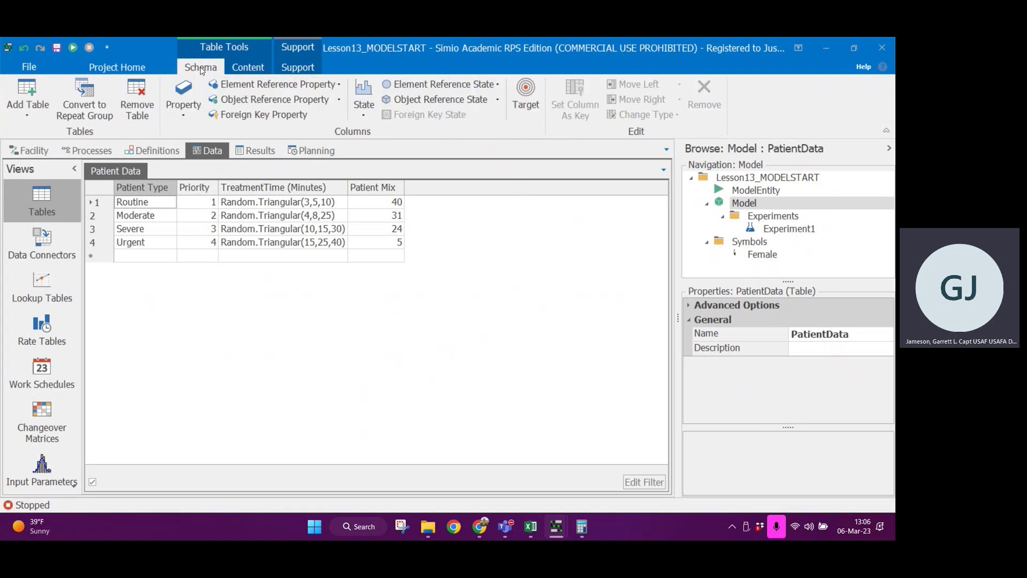
Add a new empty data table and name it PatientData2
click(25, 95)
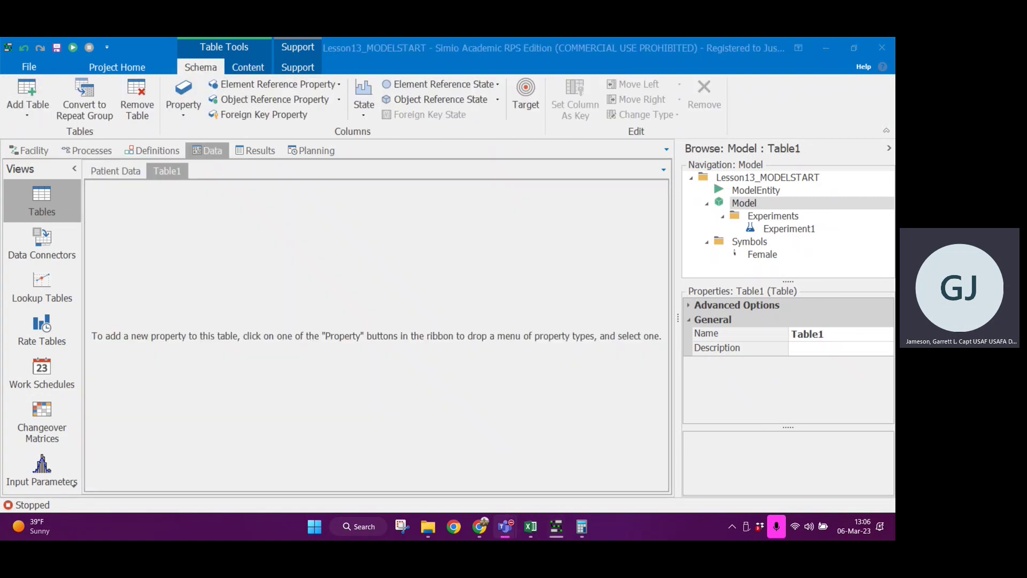
click(850, 333)
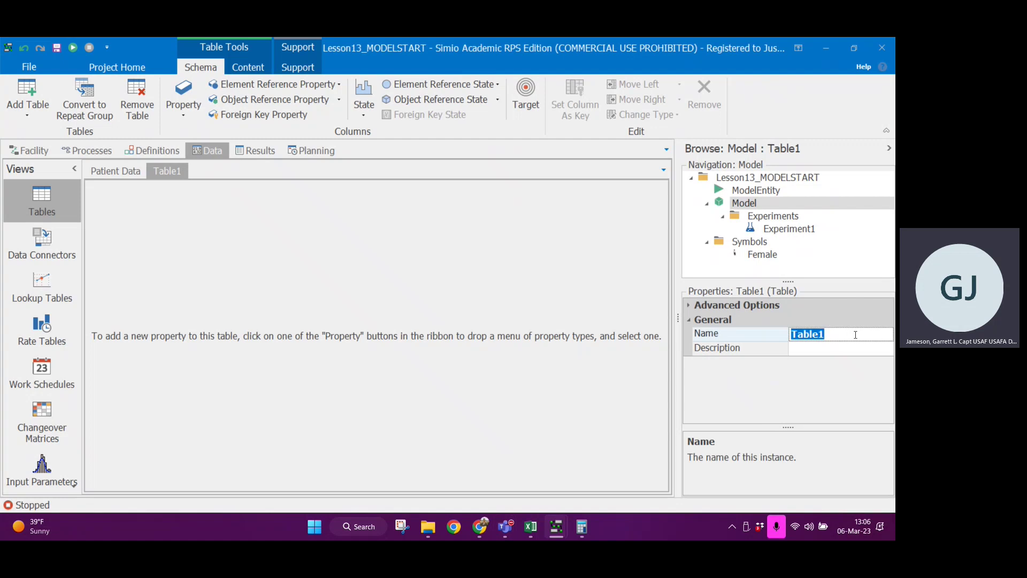
text(PatientData2)
key(Return)
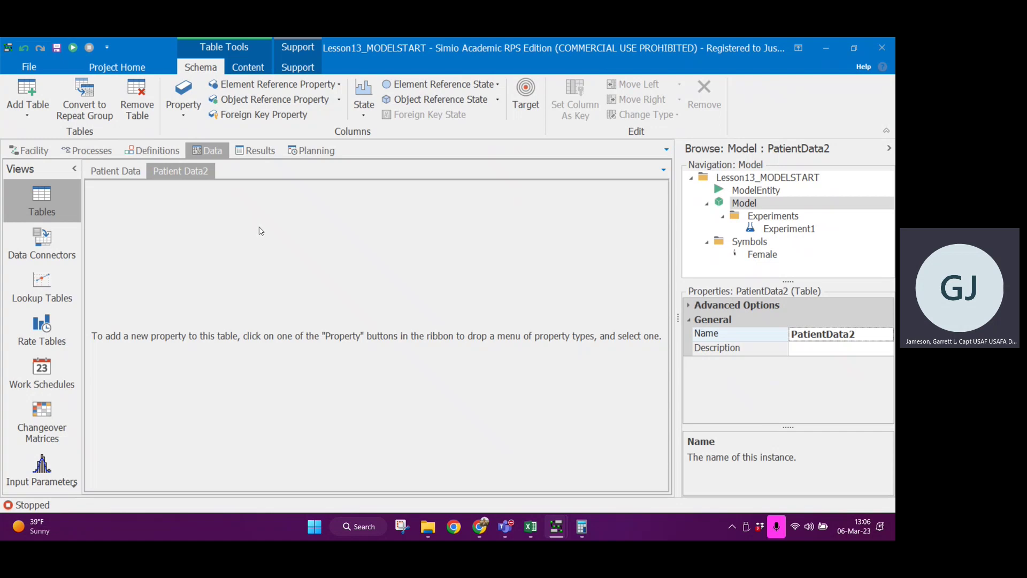
click(335, 100)
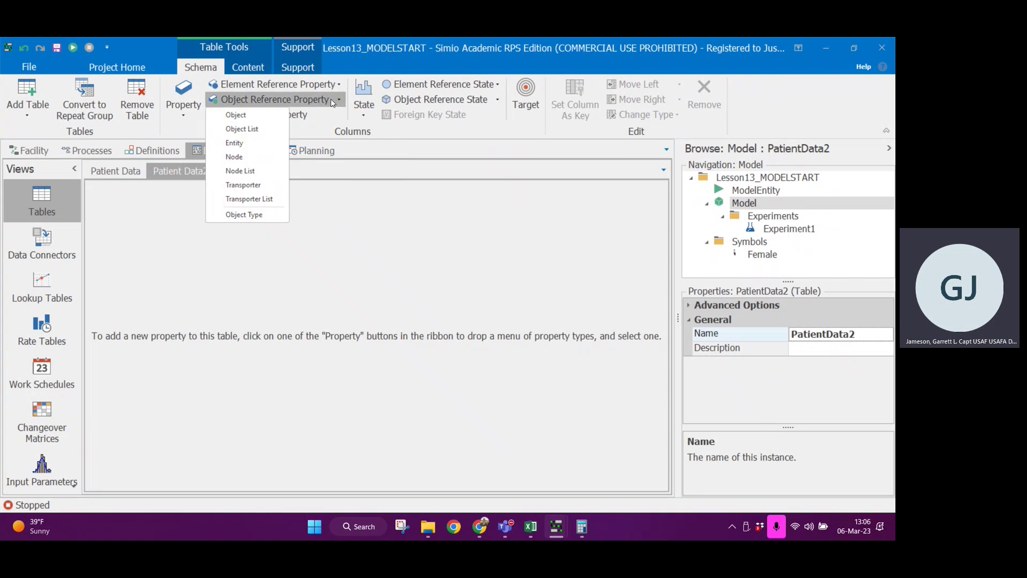
Add an entity reference column to PatientData2 named PatientType
click(245, 150)
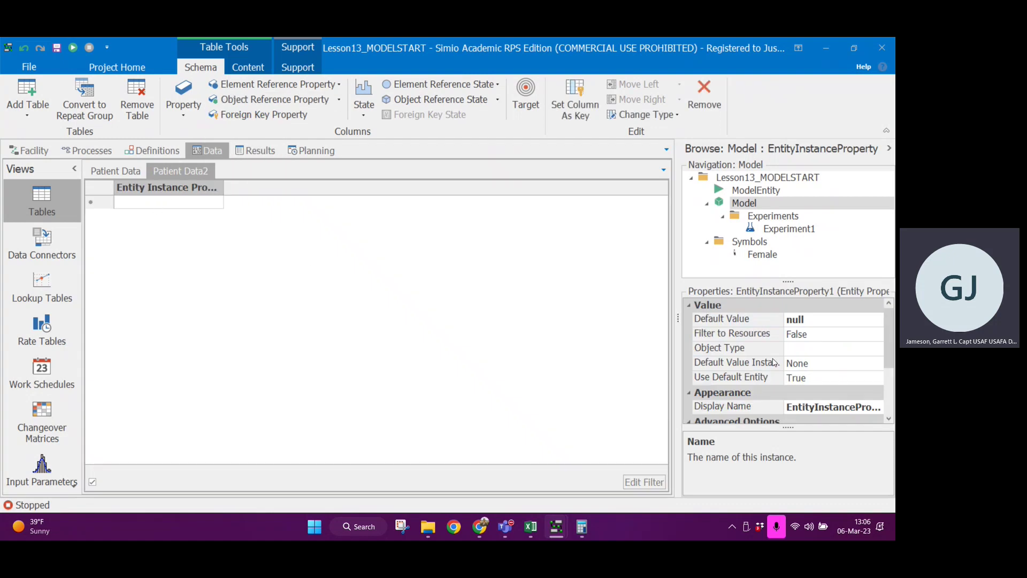
scroll(818, 379, down, 2)
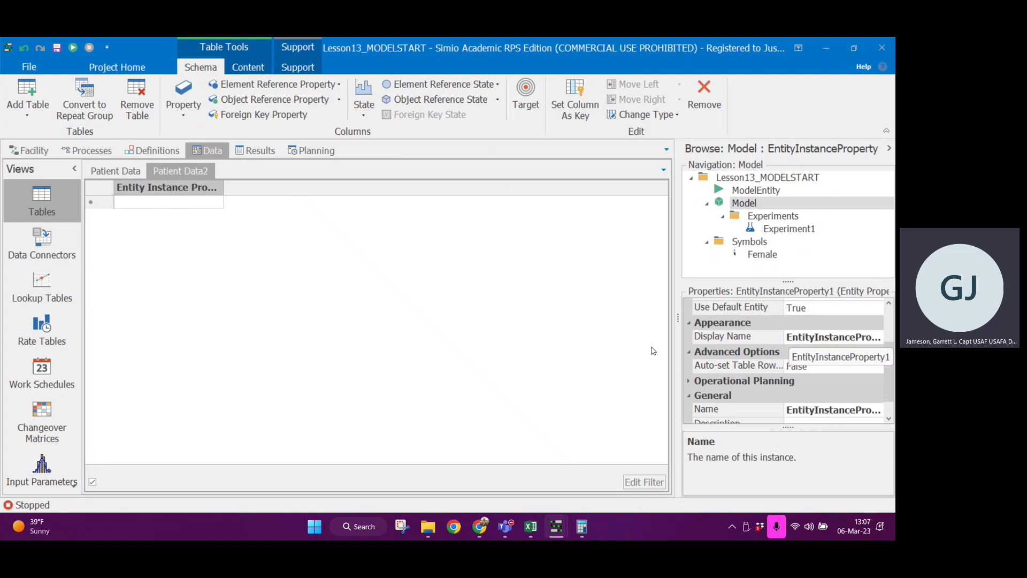
click(827, 411)
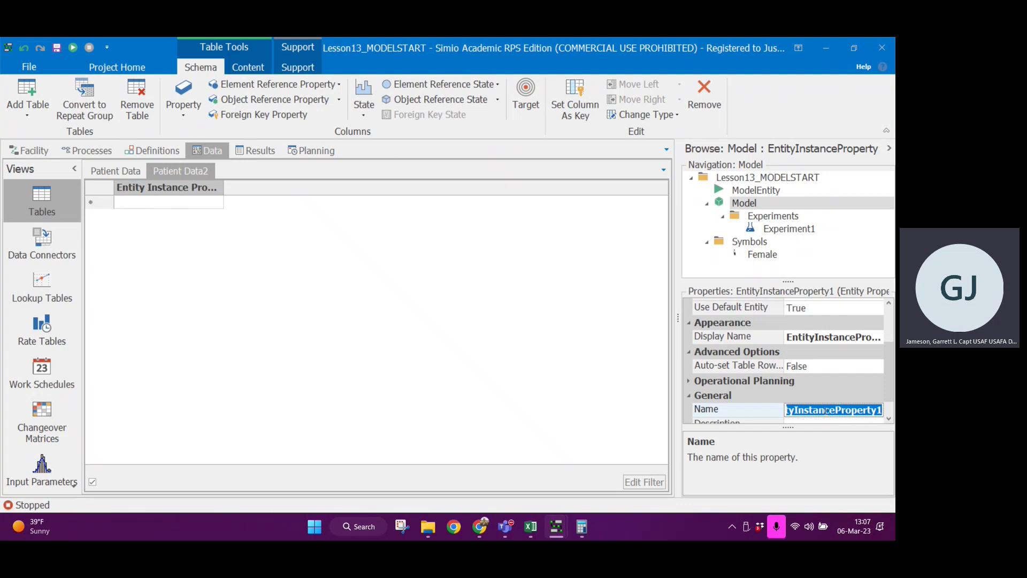
text(P)
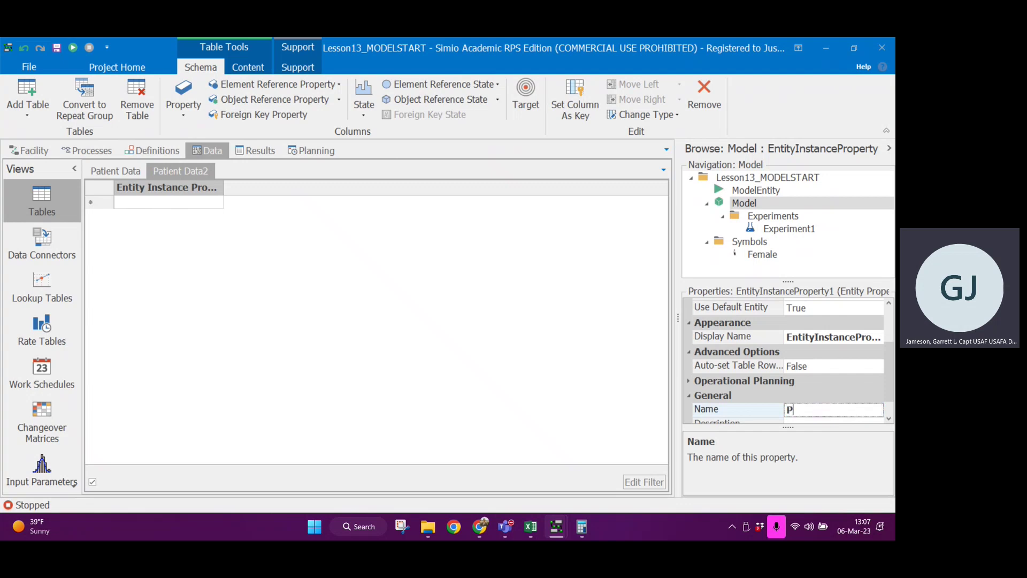
text(atientType)
key(Return)
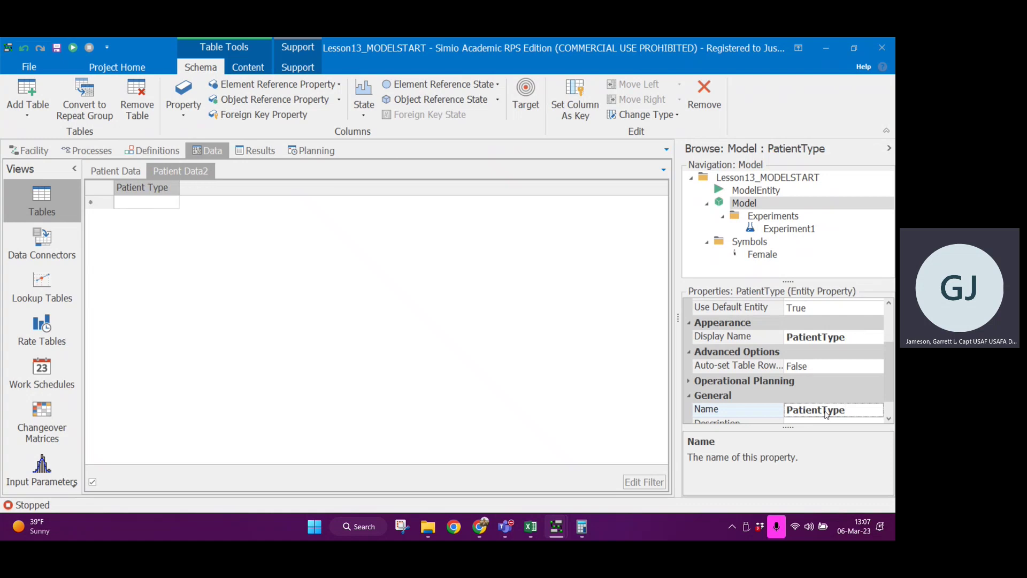
Fill PatientType rows 1–4 with Routine, Moderate, Urgent and Severe
click(163, 208)
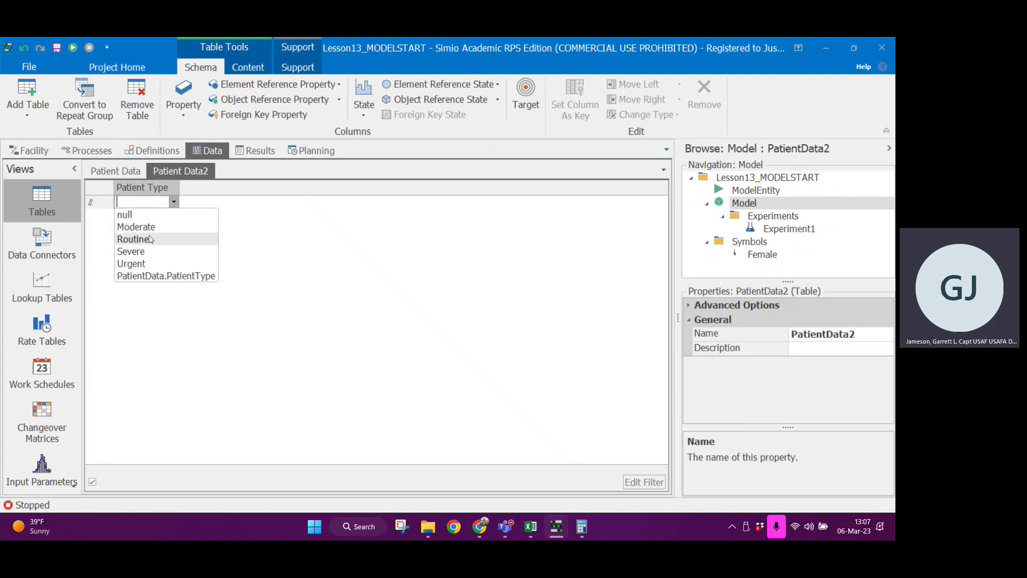
click(150, 240)
click(164, 221)
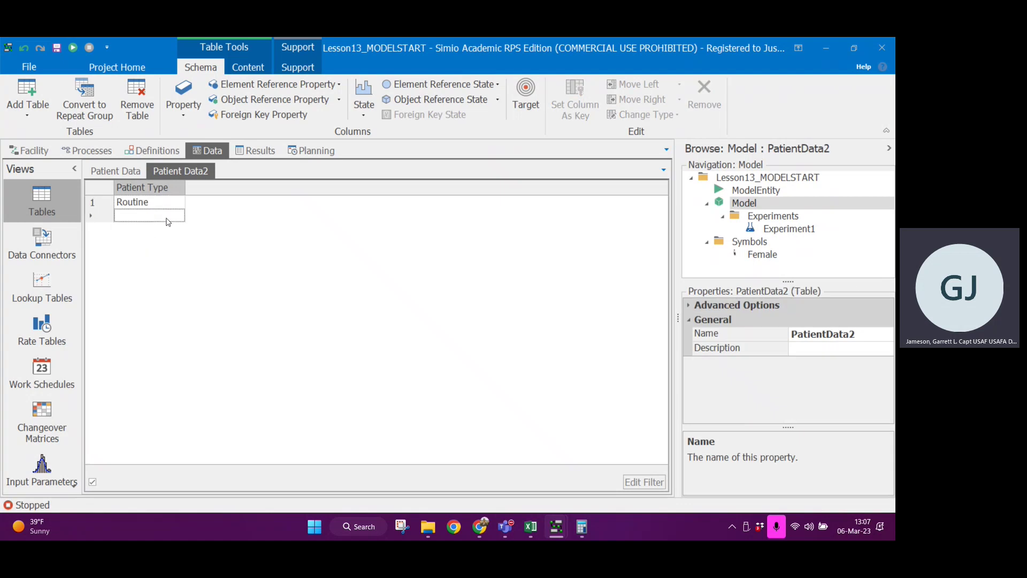
click(157, 240)
click(165, 229)
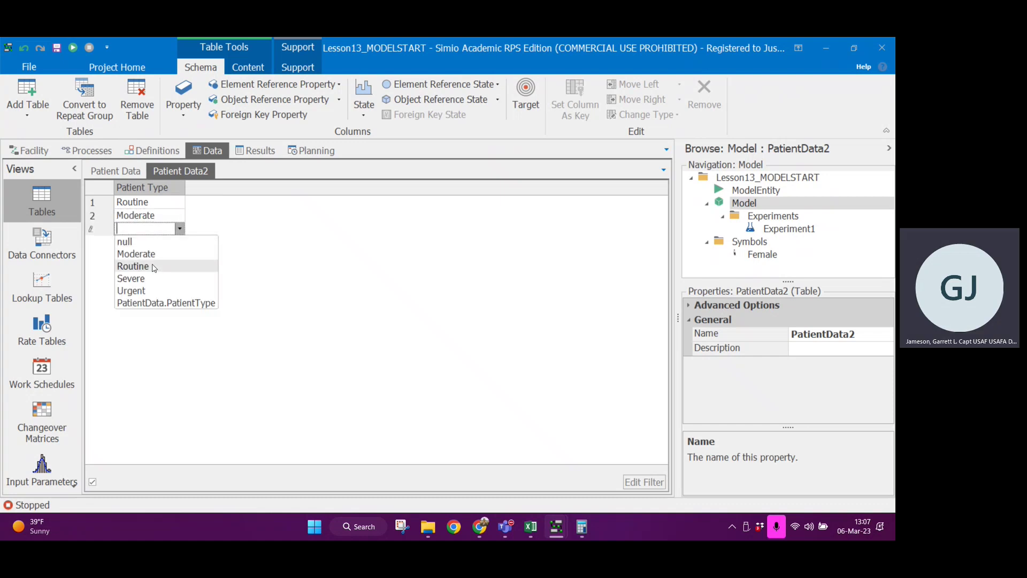
click(152, 278)
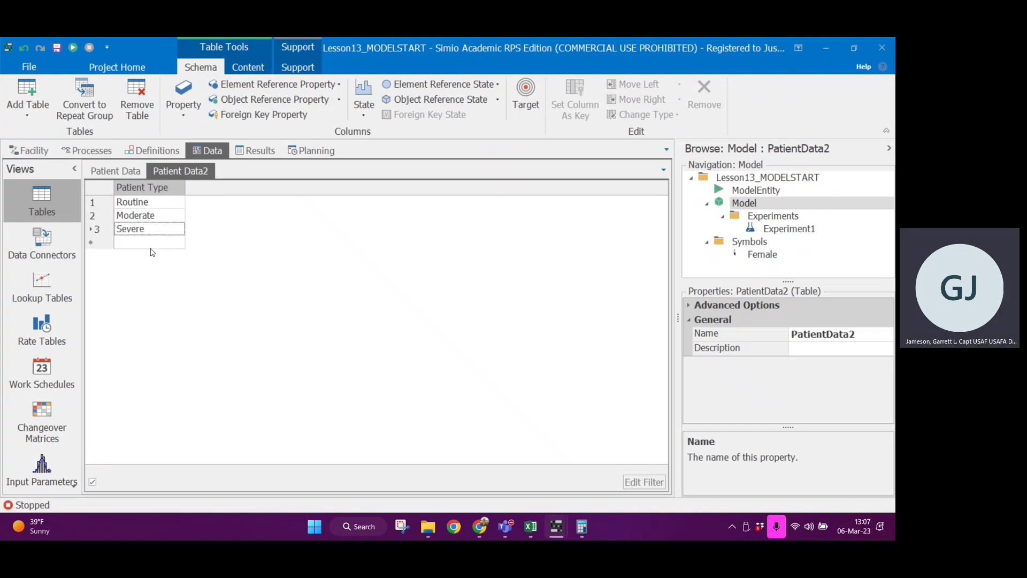
click(151, 244)
click(141, 304)
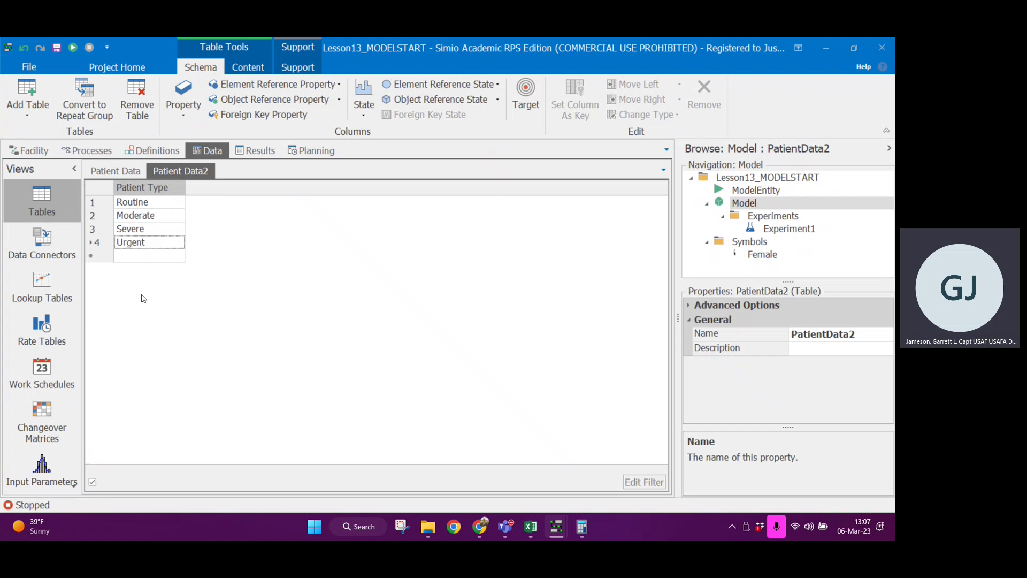
click(179, 229)
click(133, 291)
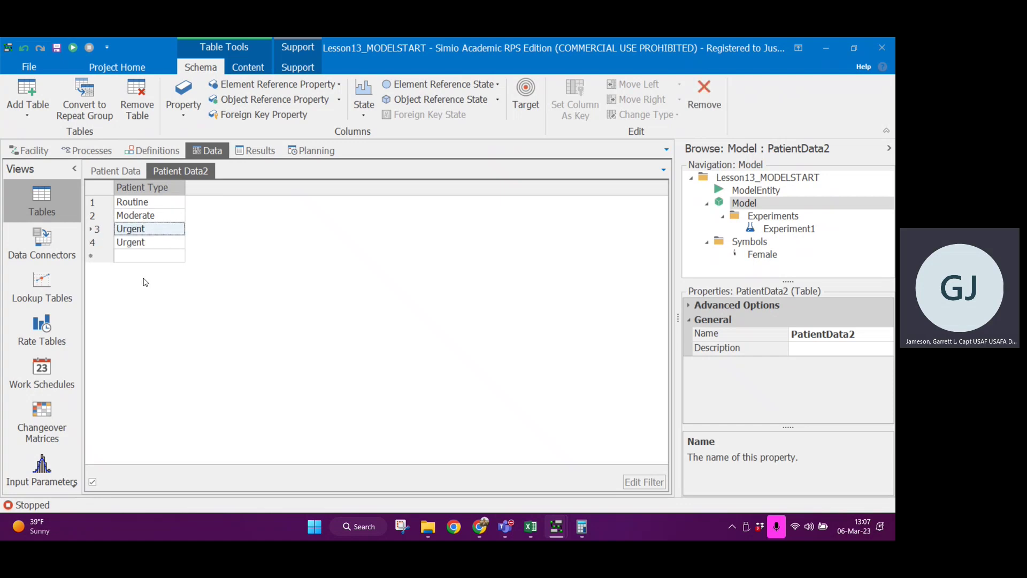
click(148, 243)
click(152, 291)
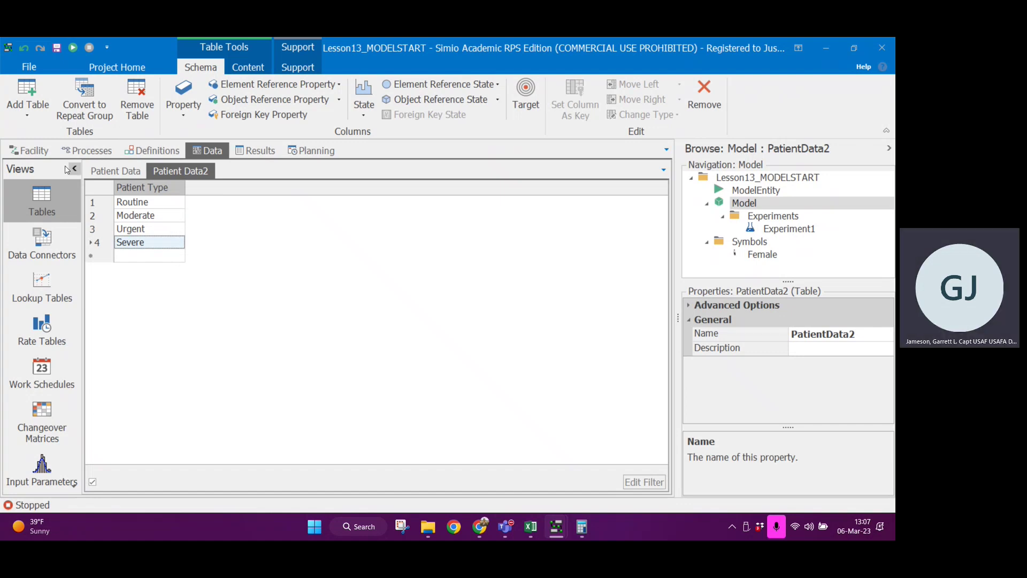
click(42, 153)
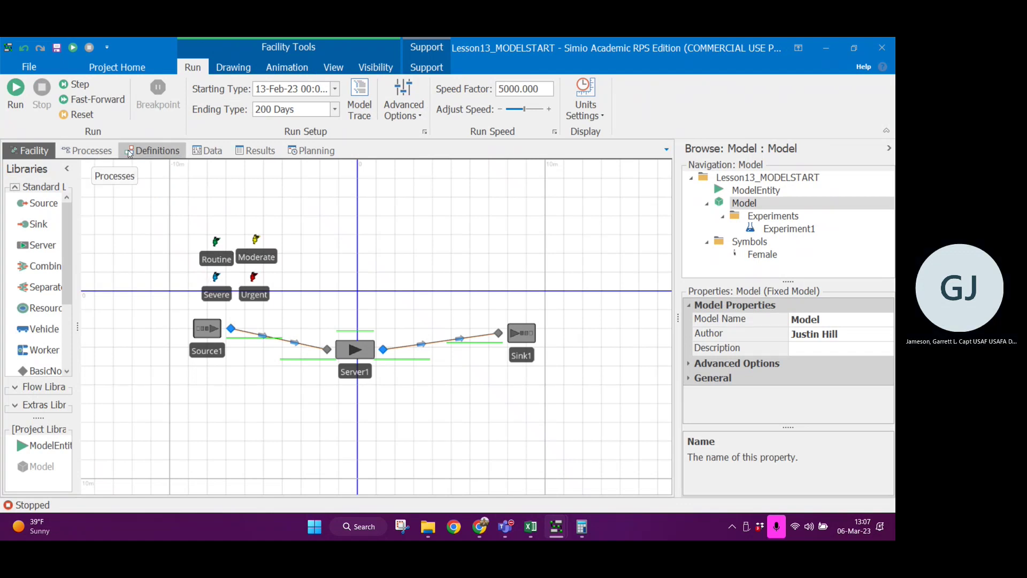
Add an integer column named Priority to PatientData2
click(207, 150)
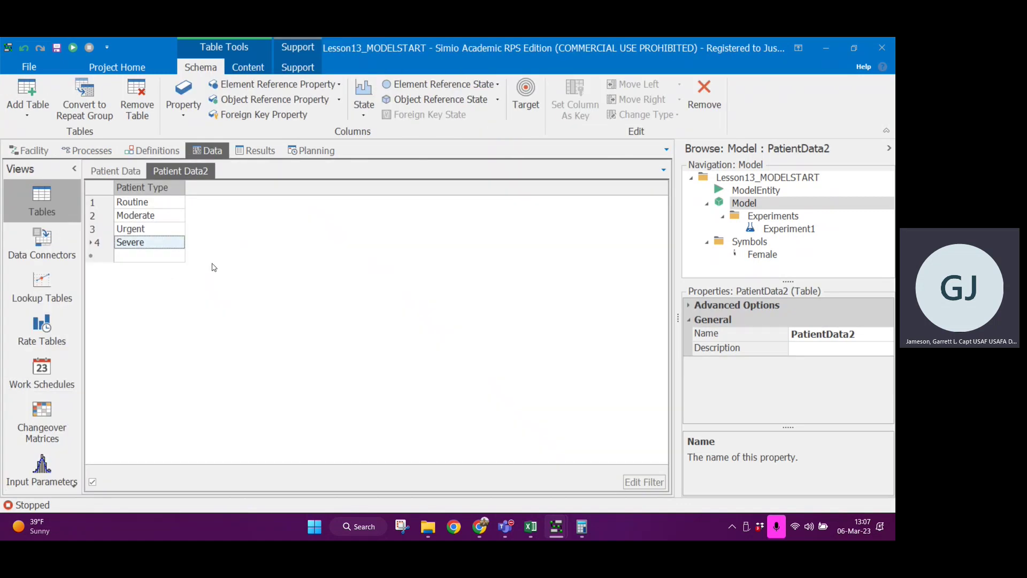
click(198, 119)
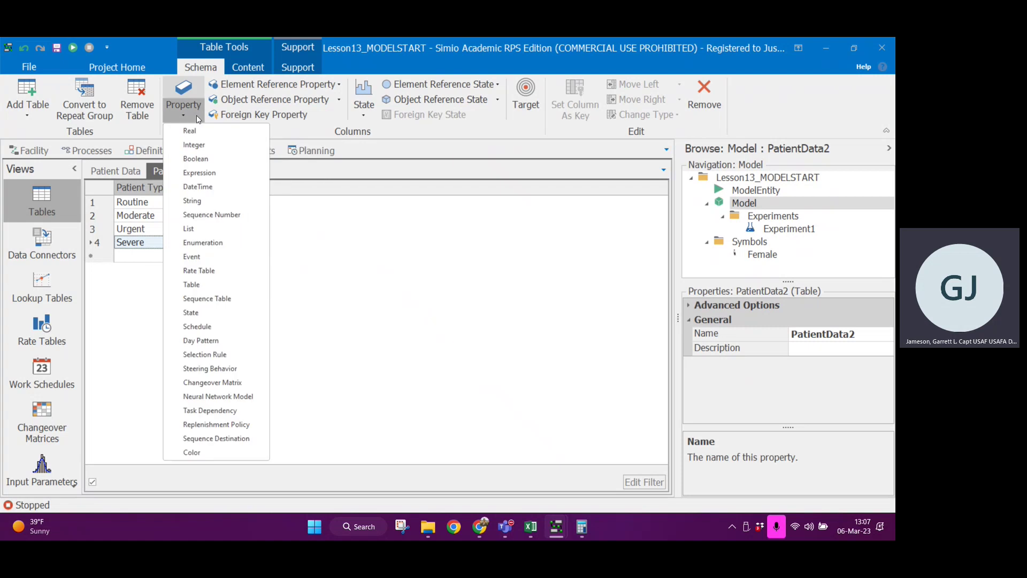
click(203, 147)
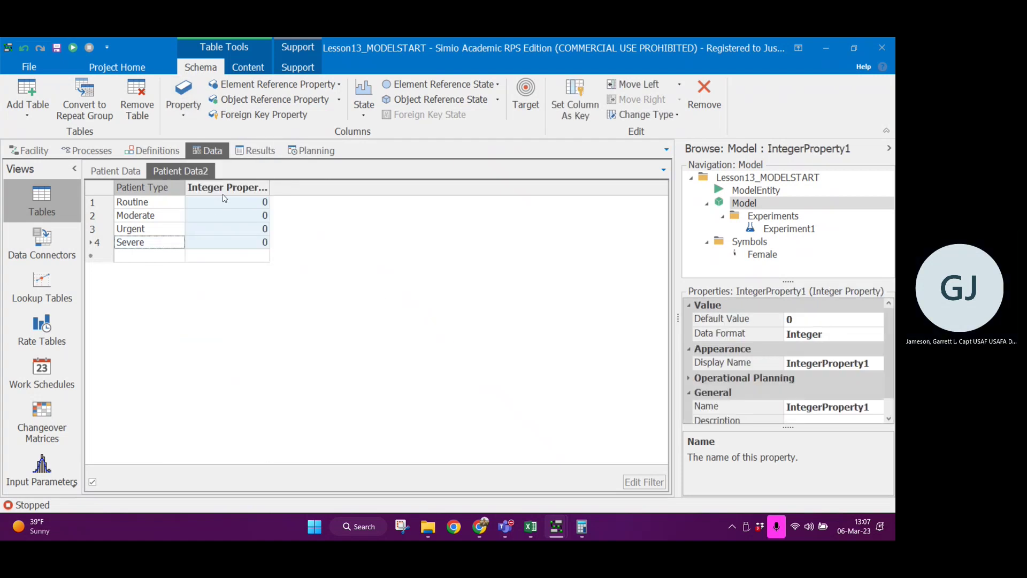
click(823, 408)
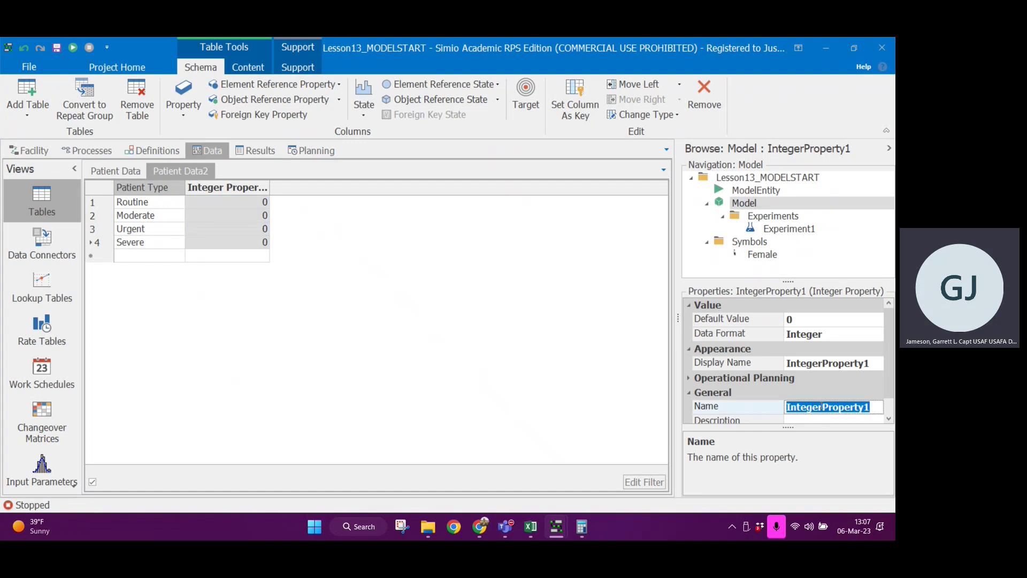
text(Priority)
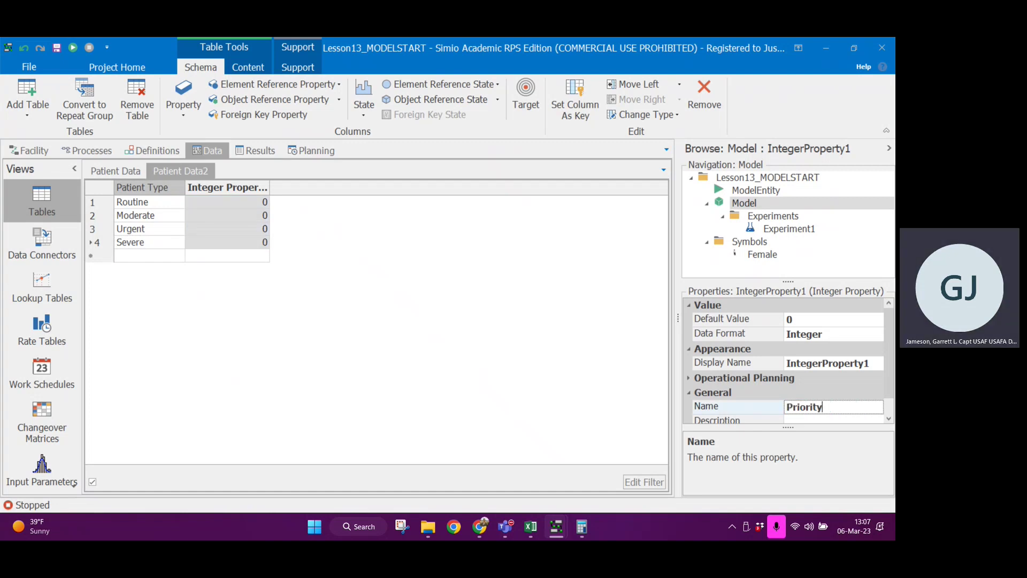
key(Return)
Enter priorities 1, 2, 3 and 4 for Routine, Moderate, Urgent and Severe
click(212, 213)
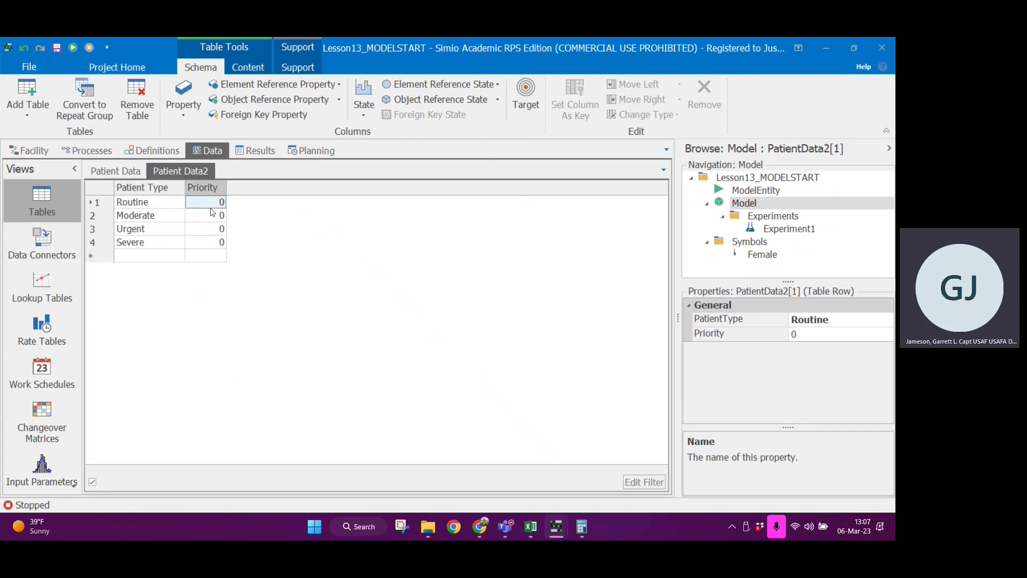
text(1)
key(Down)
text(2)
click(219, 230)
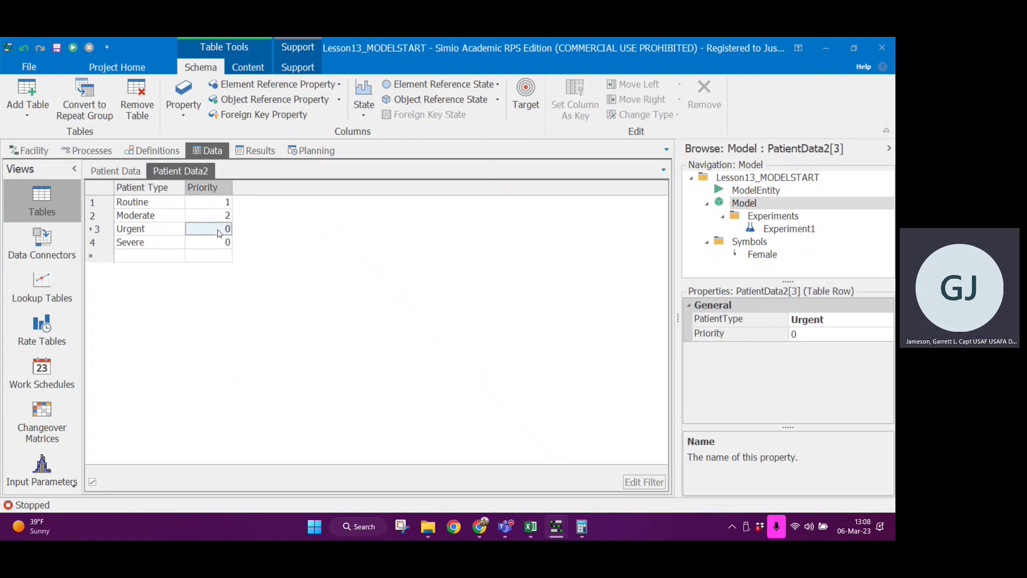
text(3)
click(221, 244)
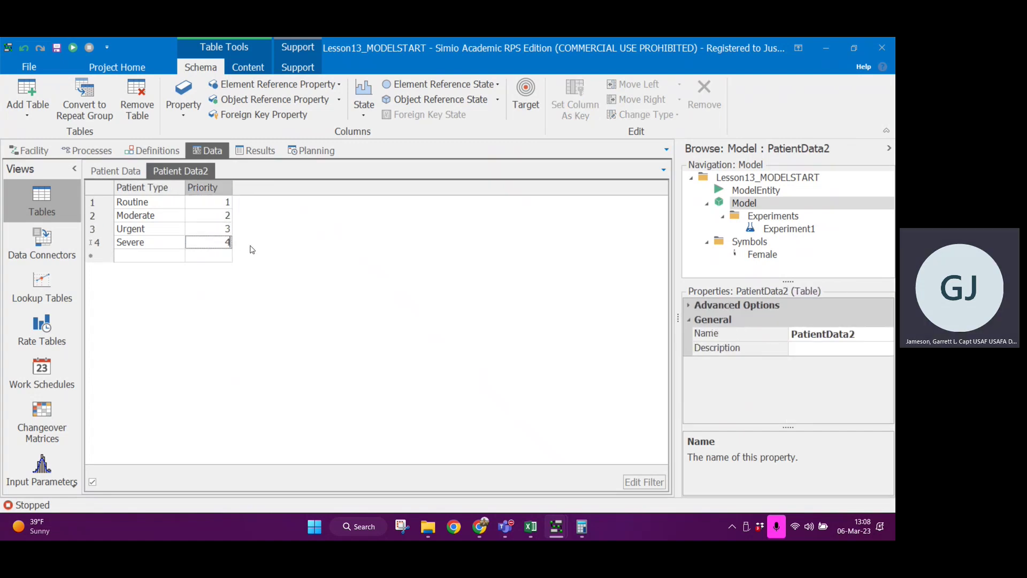
text(4)
key(Return)
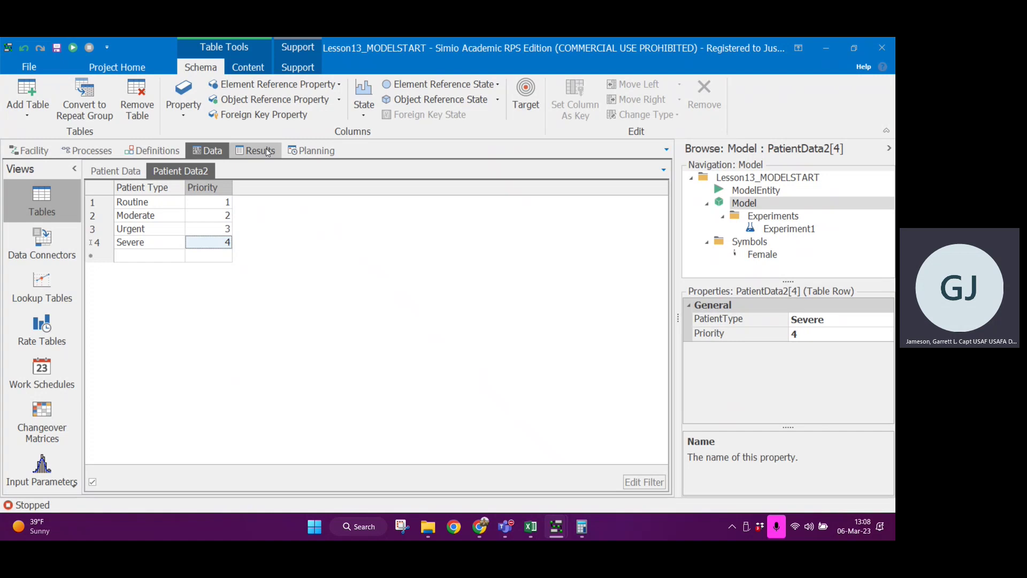
Add an expression column named ServiceTime to PatientData2
click(188, 115)
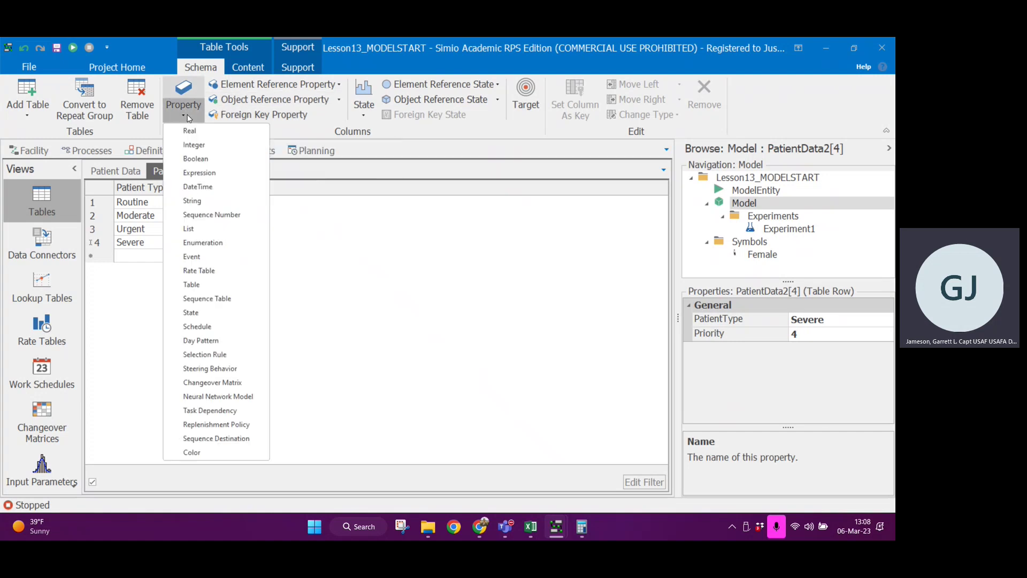
click(213, 178)
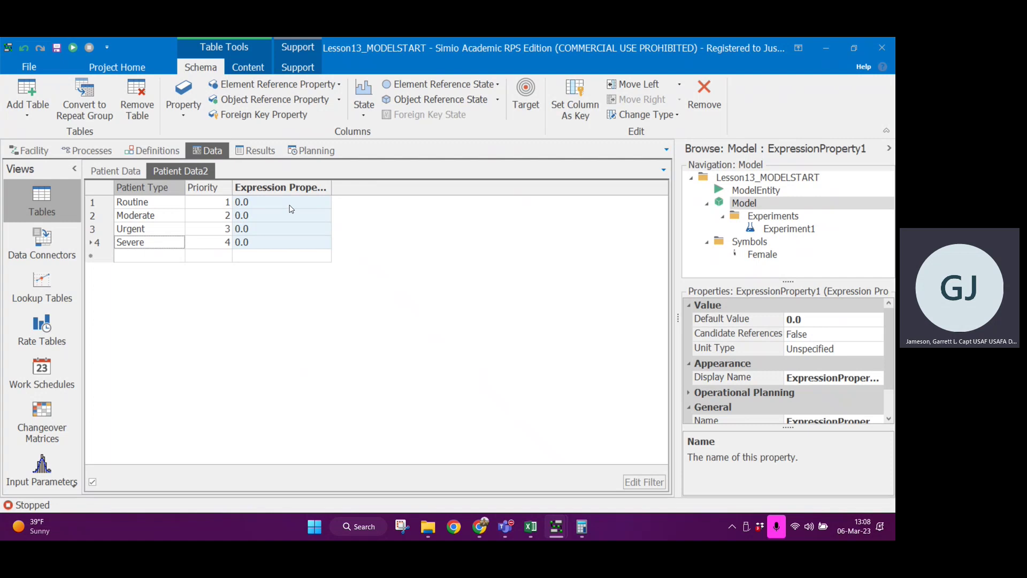
click(799, 422)
click(809, 414)
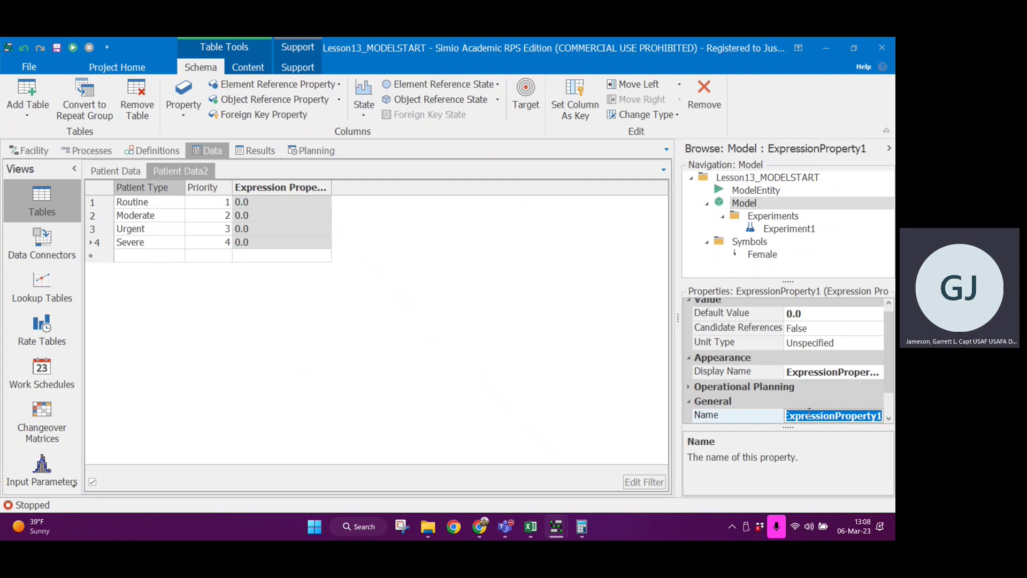
text(Serv)
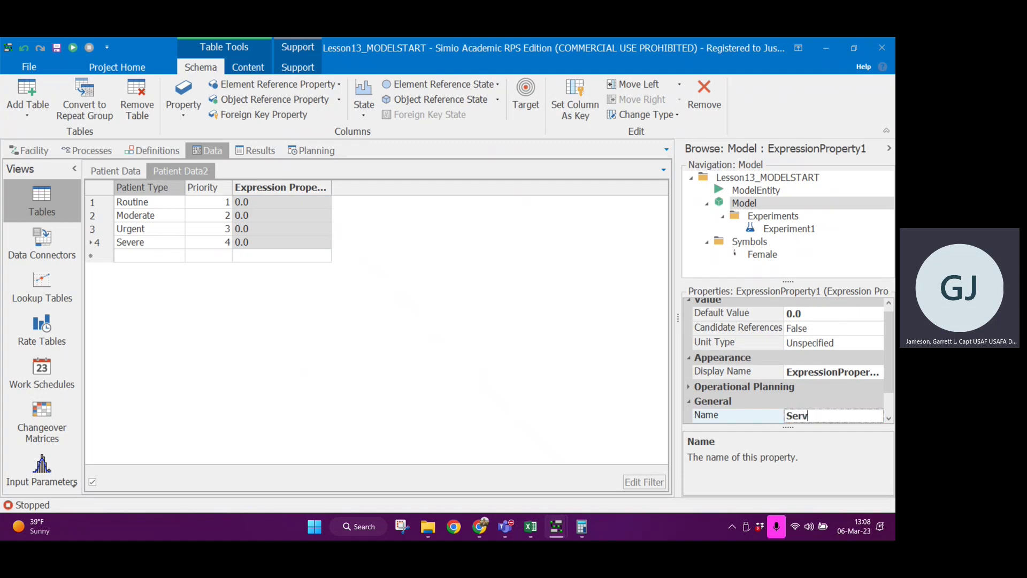
text(iceTime)
key(Return)
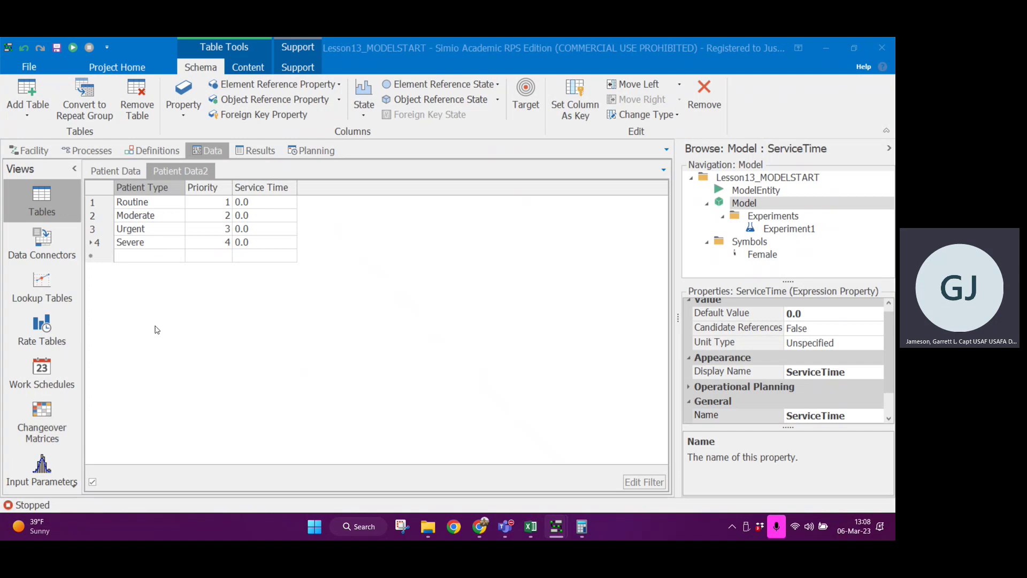
Paste Random.Triangular(3,5,10), (4,8,25), (10,15,30) and (15,25,40) as the four service times
click(252, 203)
text(Triangular(3,5,10))
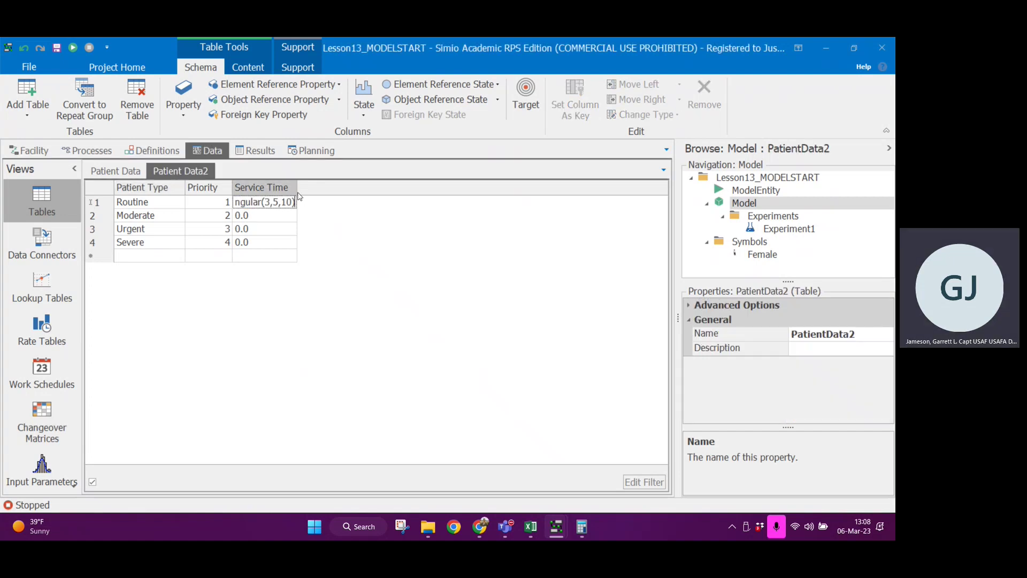
double_click(298, 187)
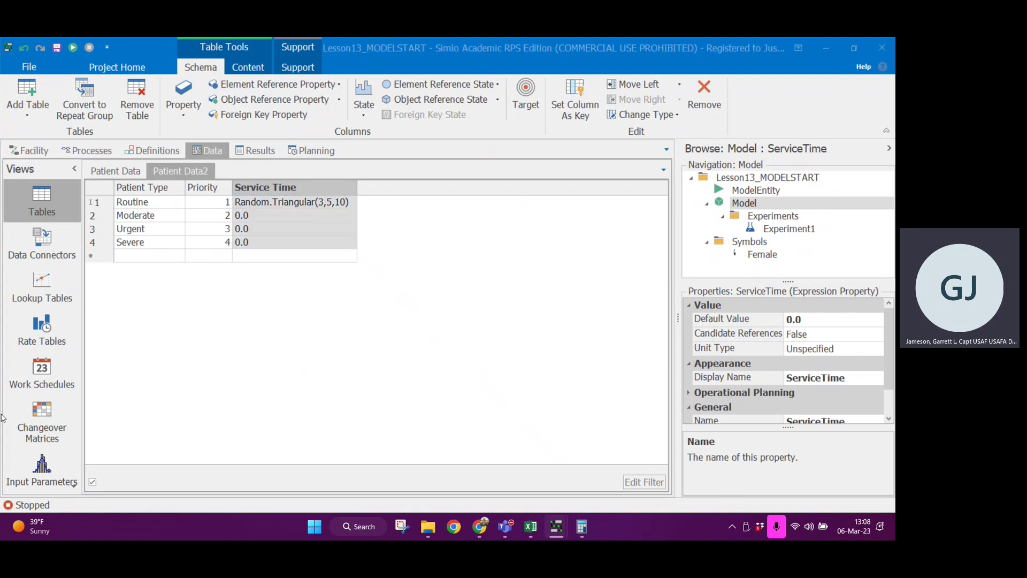
click(270, 211)
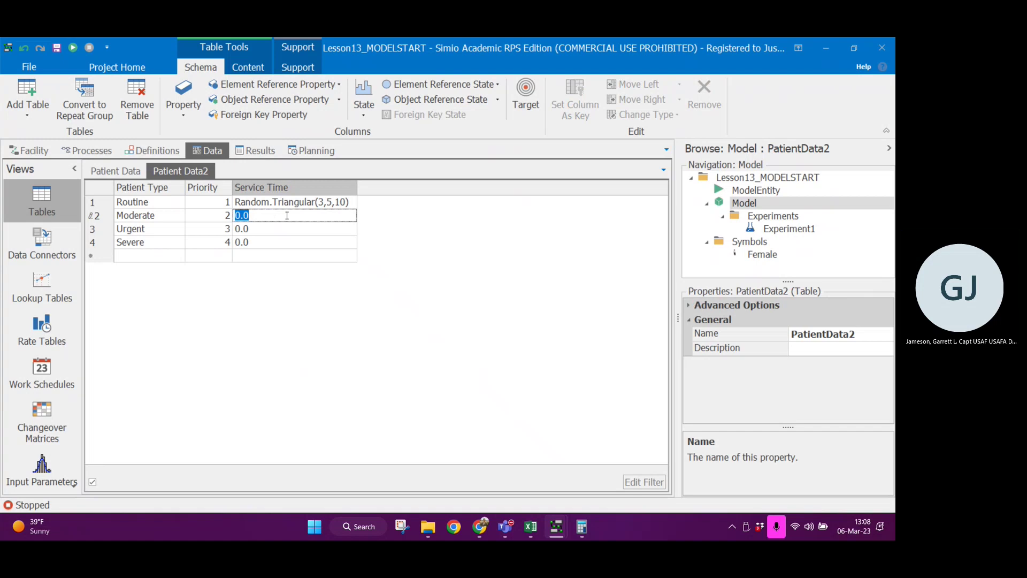
text(Random.Triangular(4,8,25))
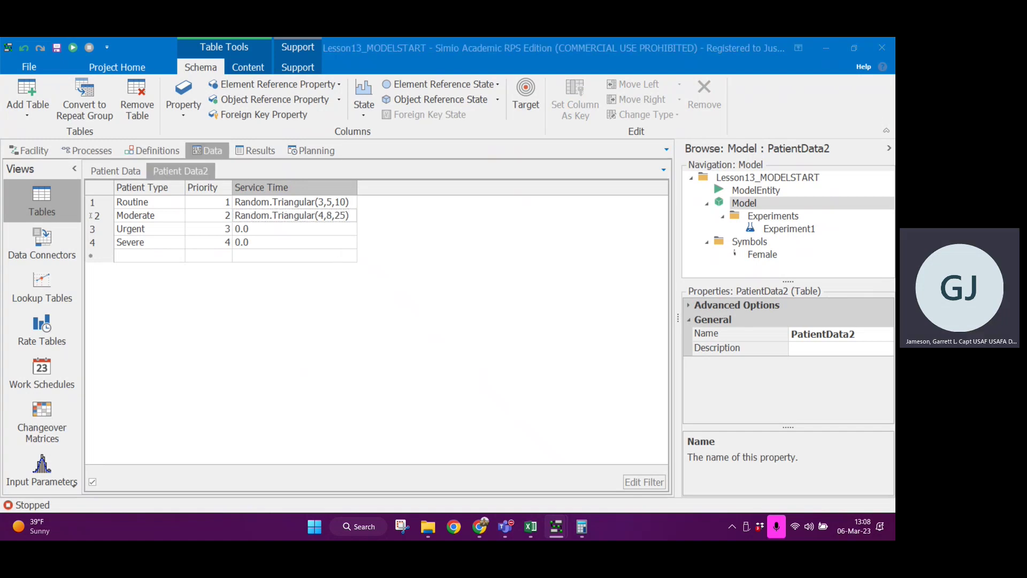
click(256, 230)
text(Random.Triangular(10,15,30))
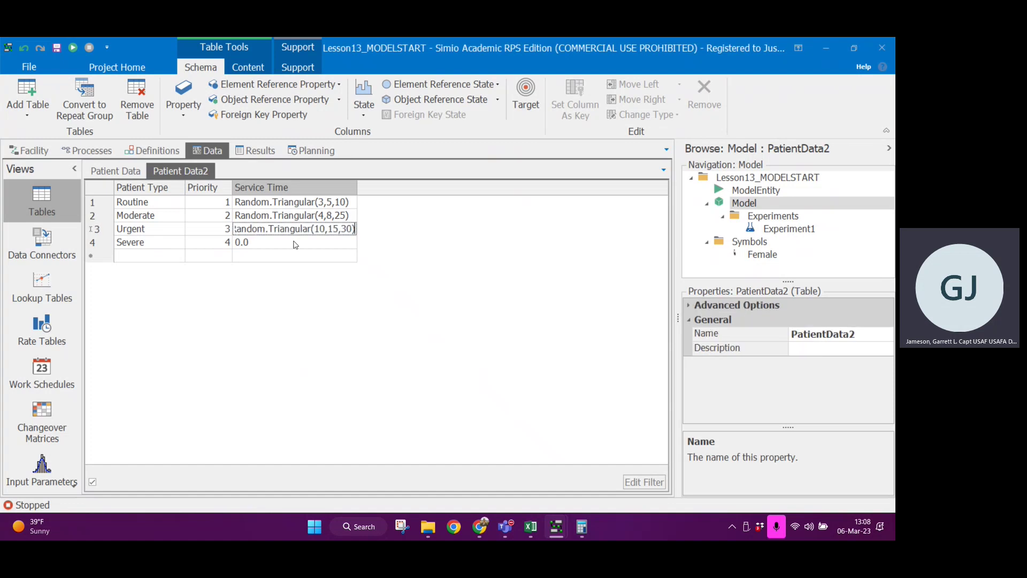
click(364, 286)
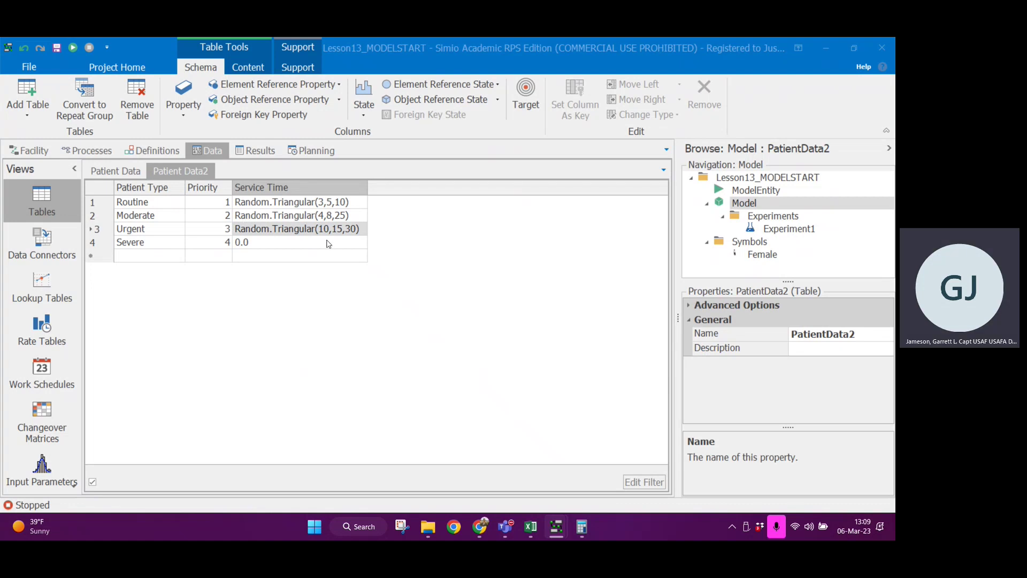
click(305, 242)
text(Random.Triangular(15,25,40))
click(364, 295)
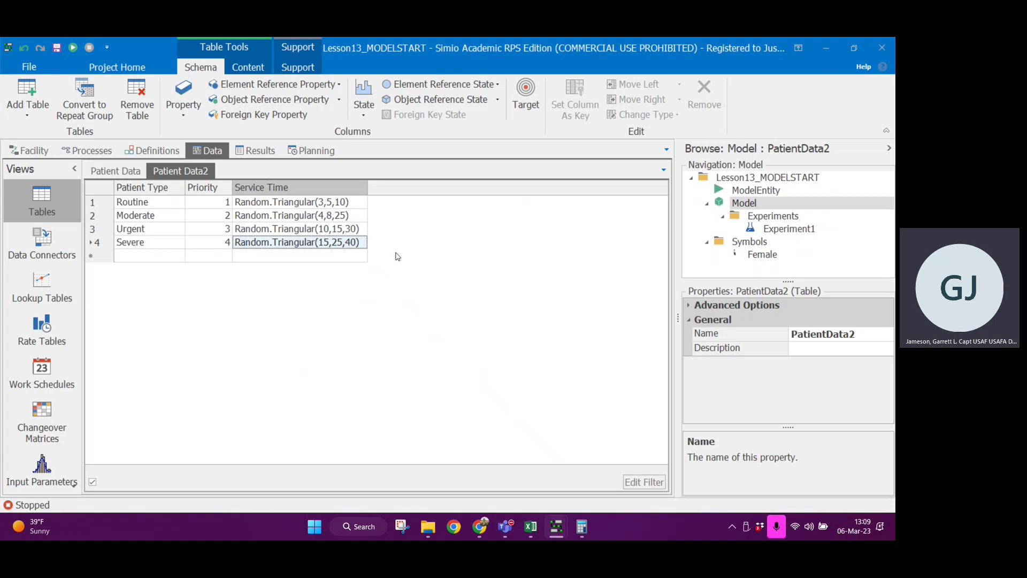
Add a real-number column named PatientMix to PatientData2
click(188, 119)
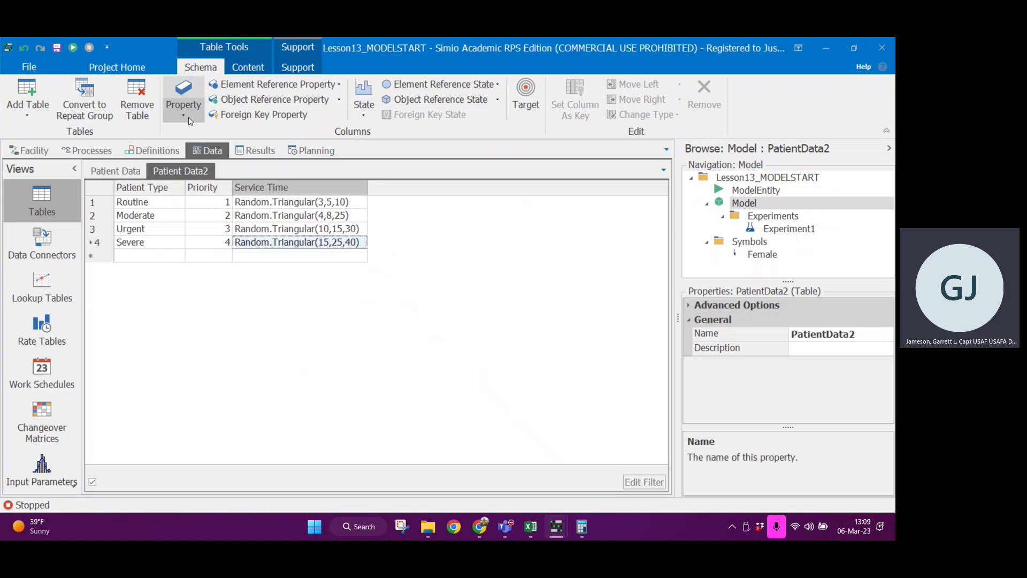
click(188, 119)
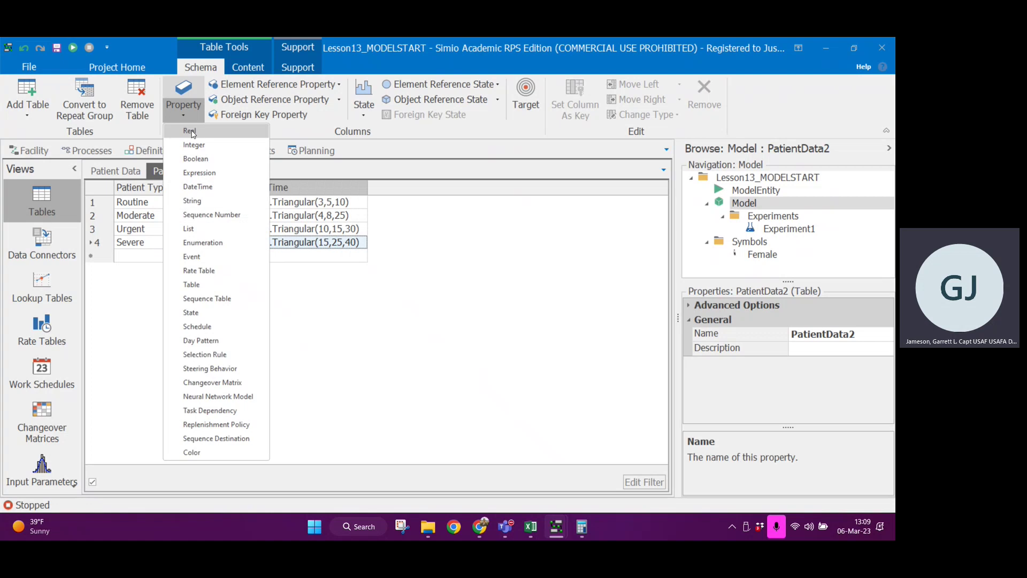
click(192, 134)
click(821, 422)
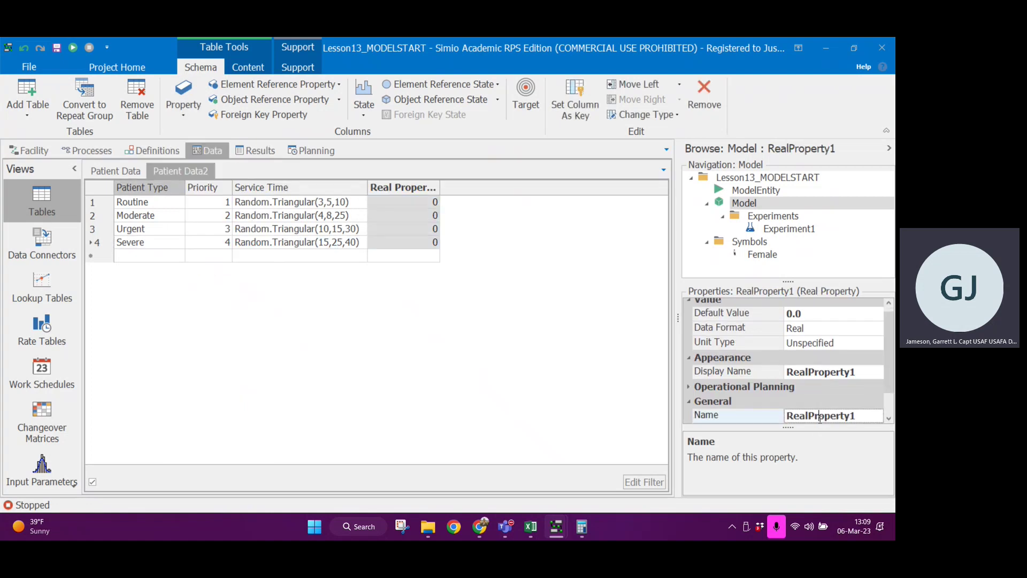
double_click(825, 415)
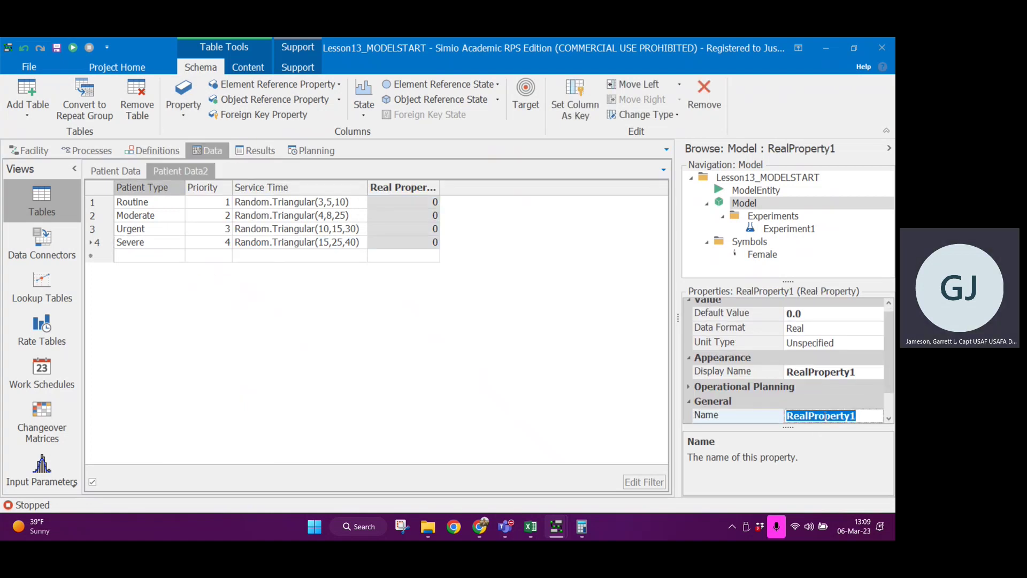
text(PatientMix)
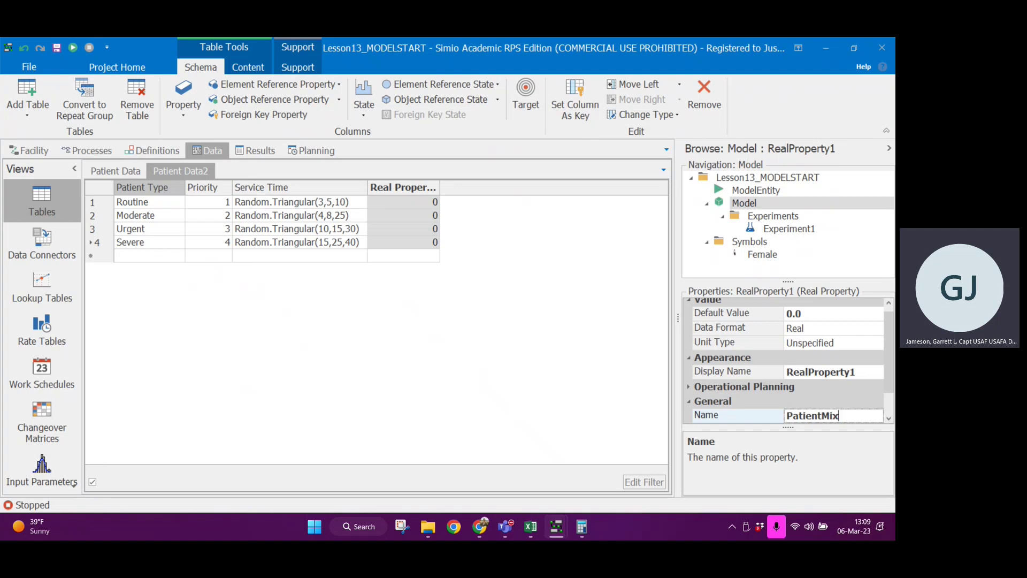
key(Return)
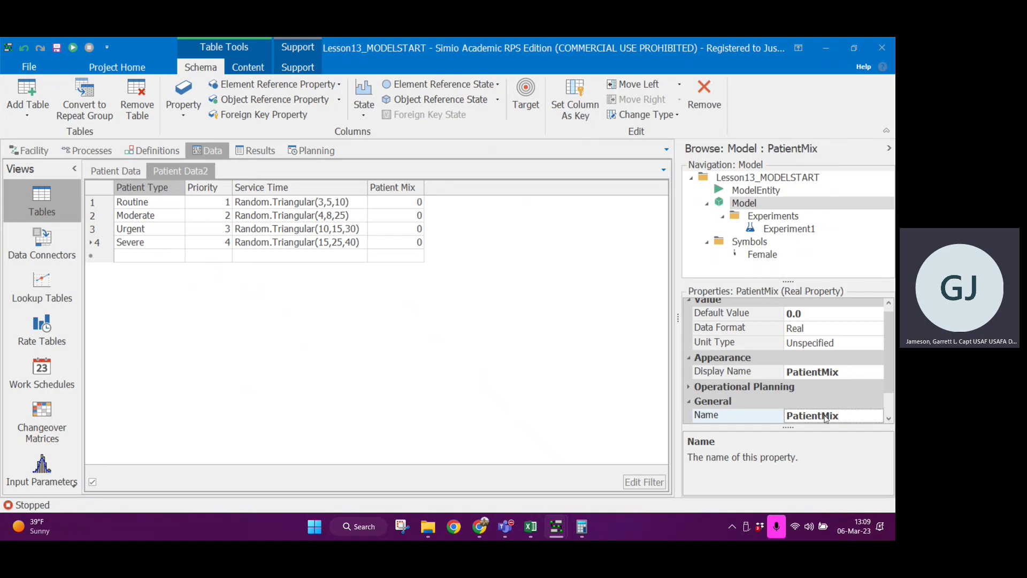
Enter patient mix values 40, 31, 24 and 5 for the four patient types
click(411, 204)
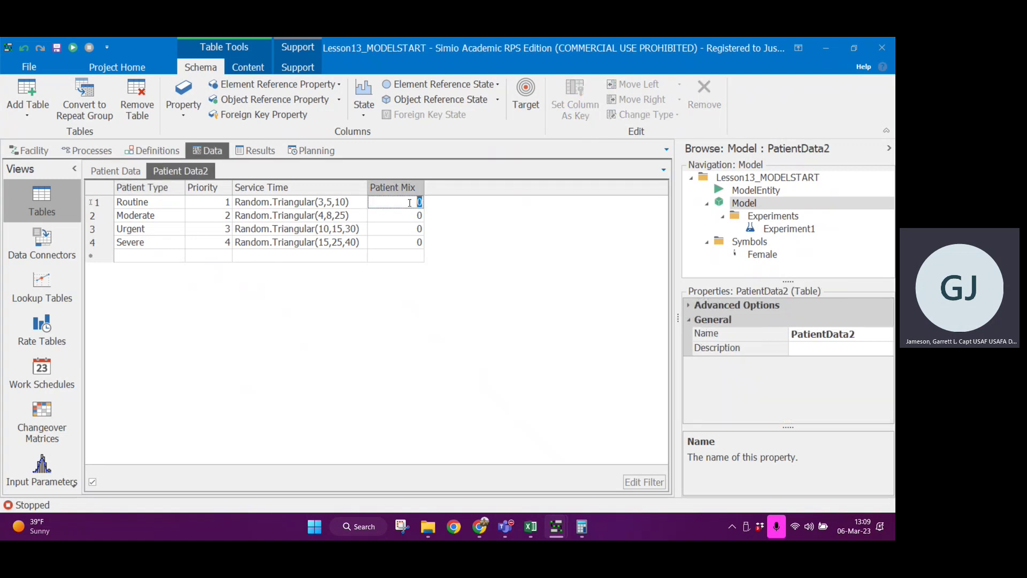
text(40)
click(415, 215)
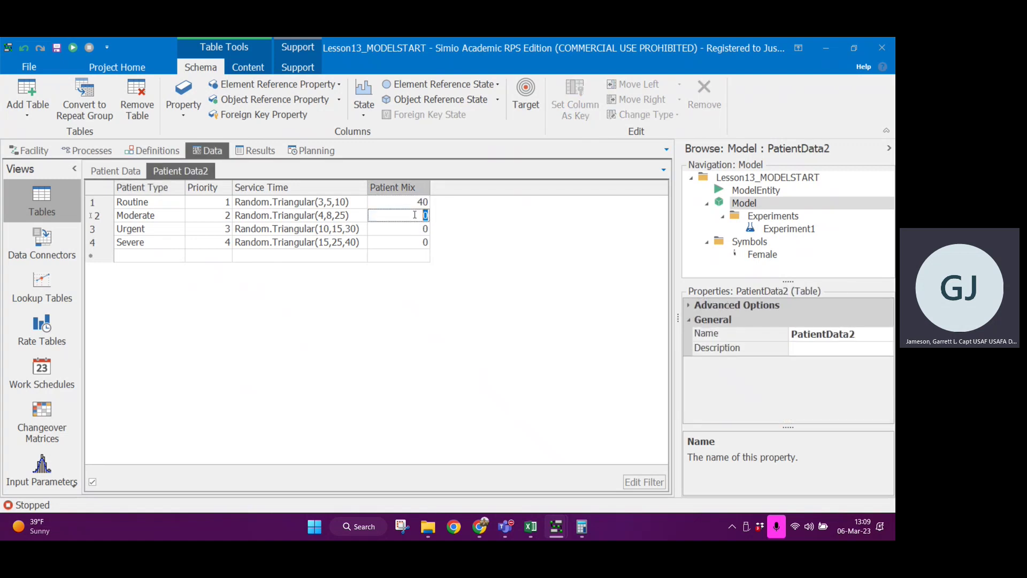
text(31)
click(418, 227)
text(24)
click(420, 242)
text(5)
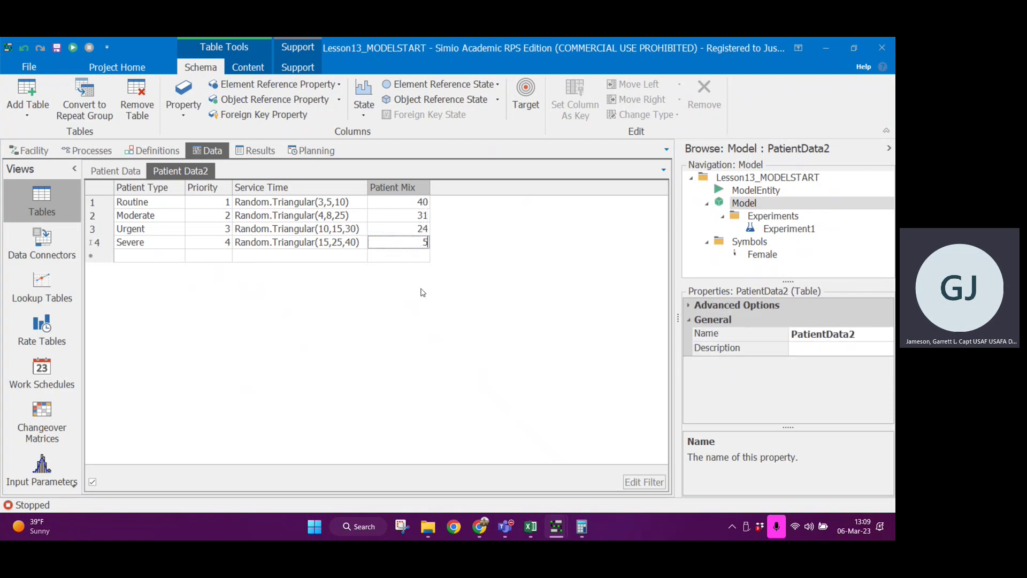
click(423, 293)
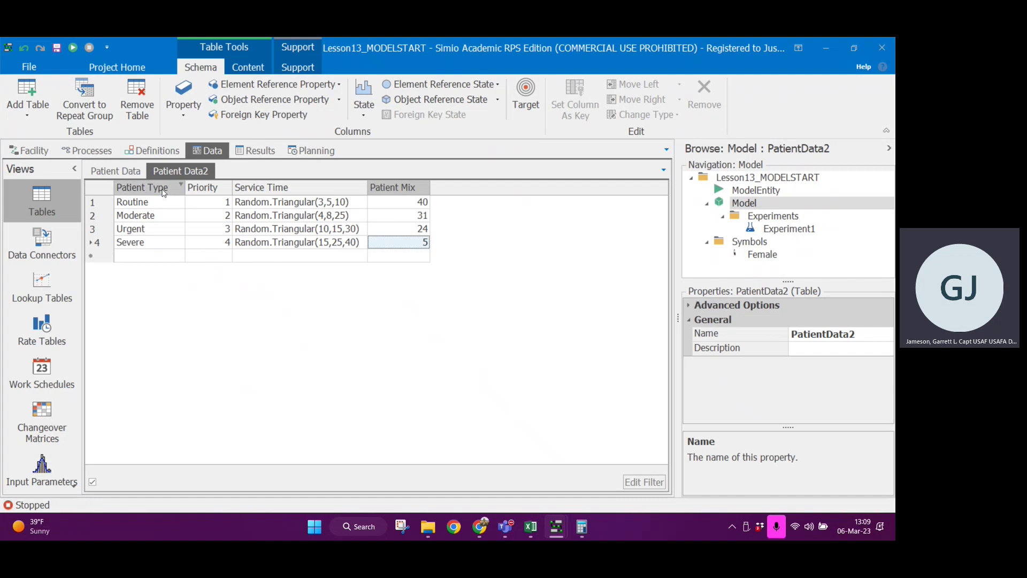
Set Server1's Processing Time expression to PatientData2.ServiceTime
click(43, 151)
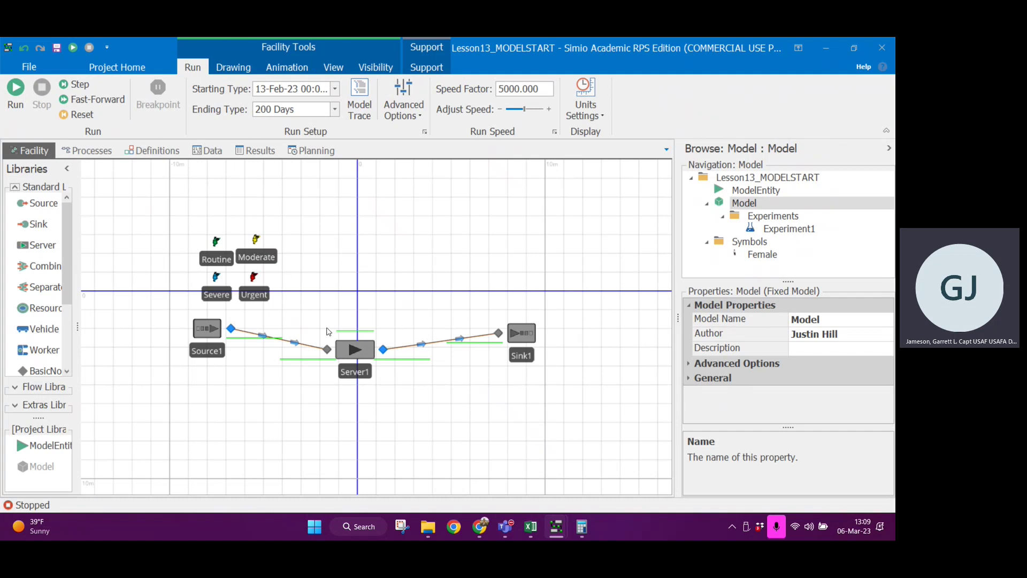
click(355, 353)
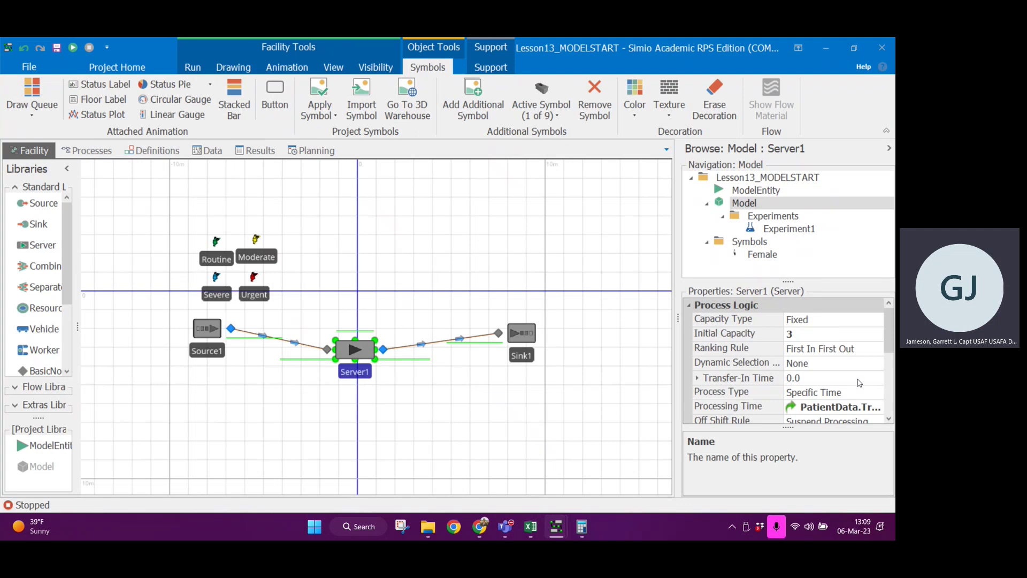
click(864, 410)
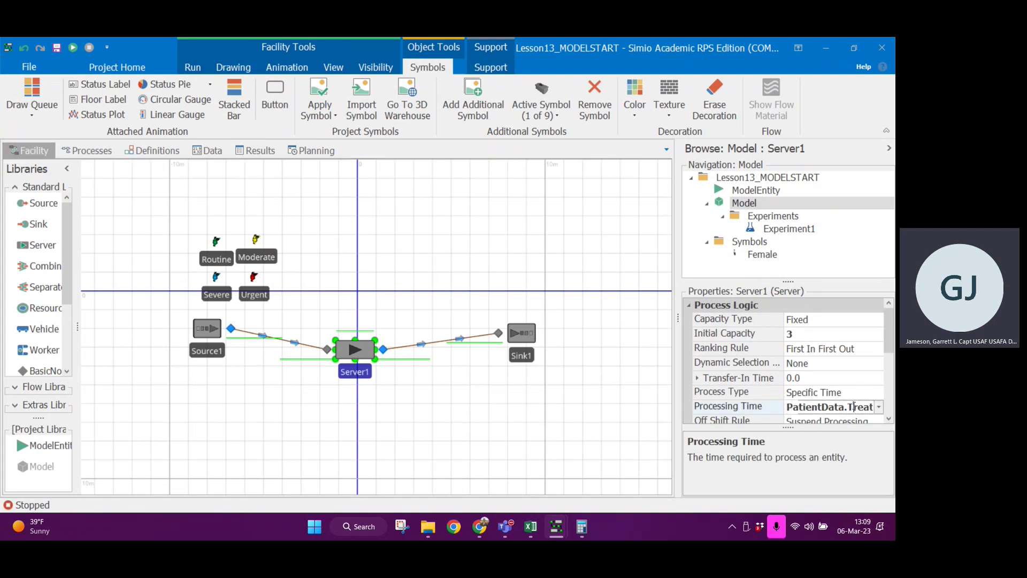
click(879, 407)
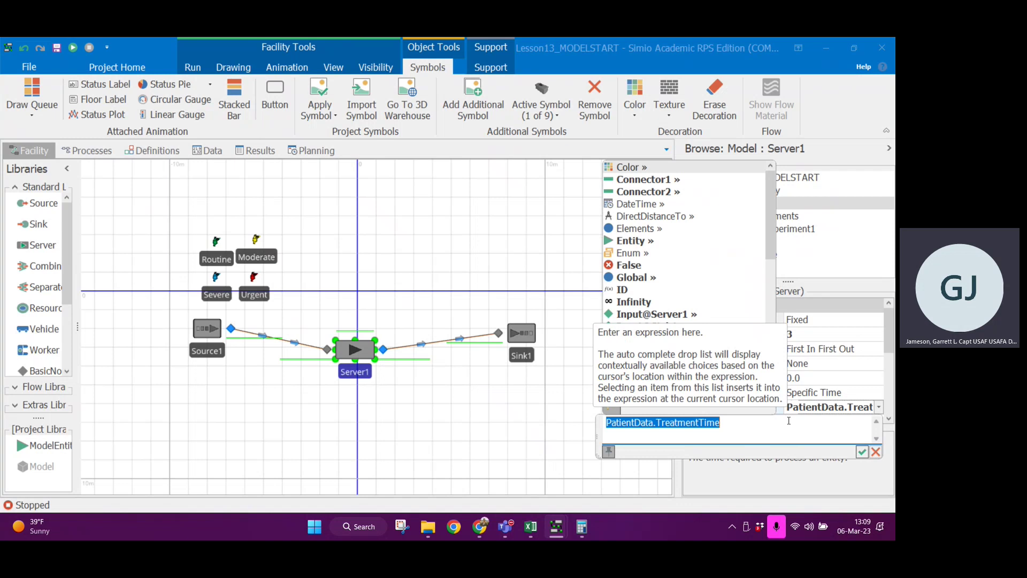
text(Patr)
key(BackSpace)
text(i)
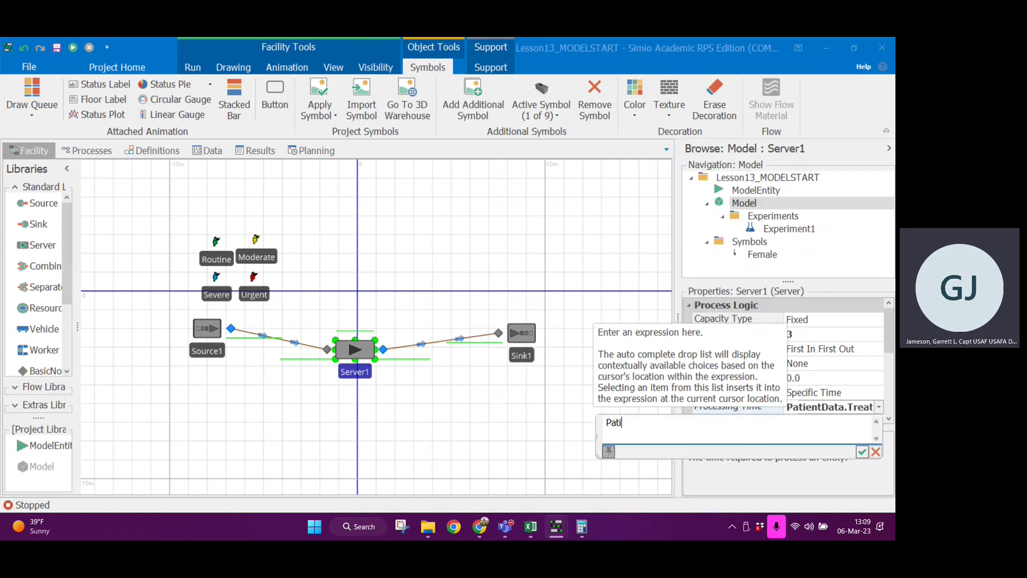
text(entData2.)
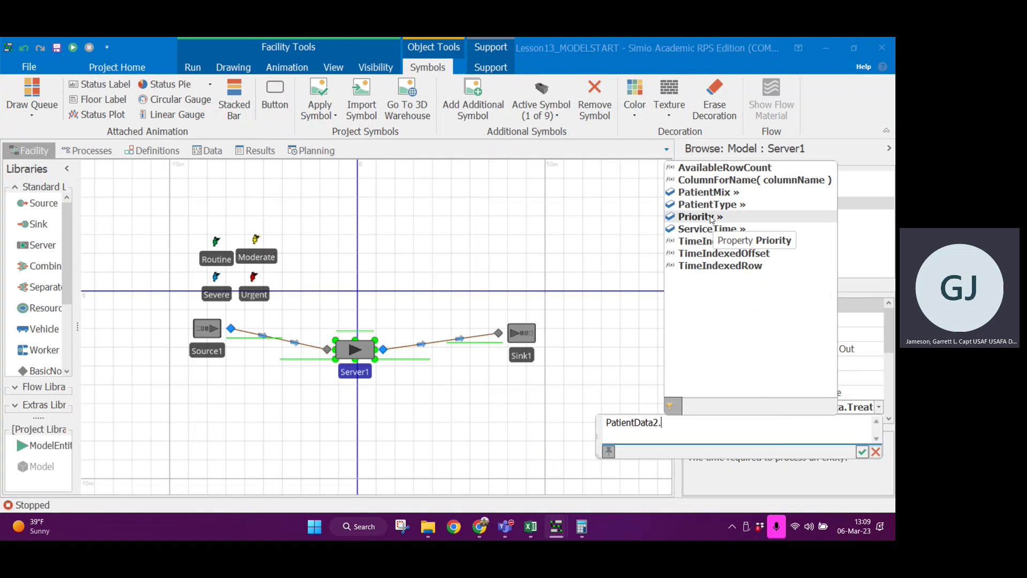
double_click(720, 229)
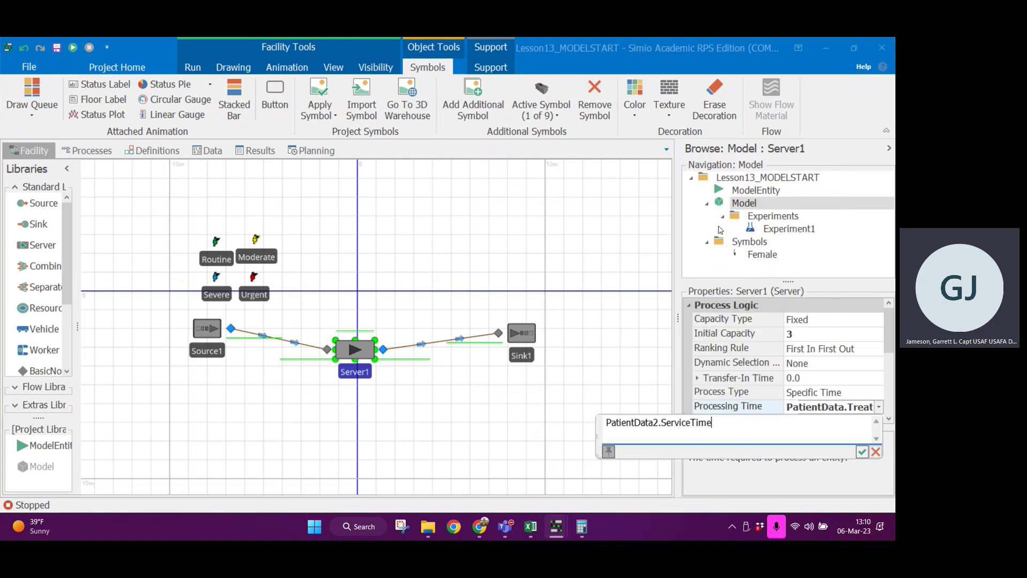
click(862, 452)
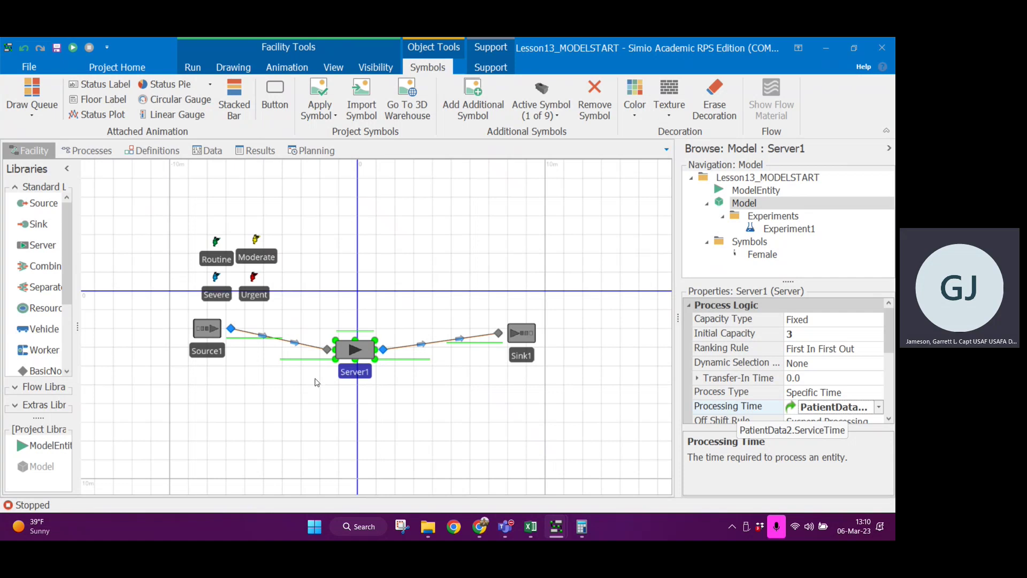
Review Source1's Table Row Referencing, keeping the row number PatientData.PatientMix.RandomRow
click(210, 333)
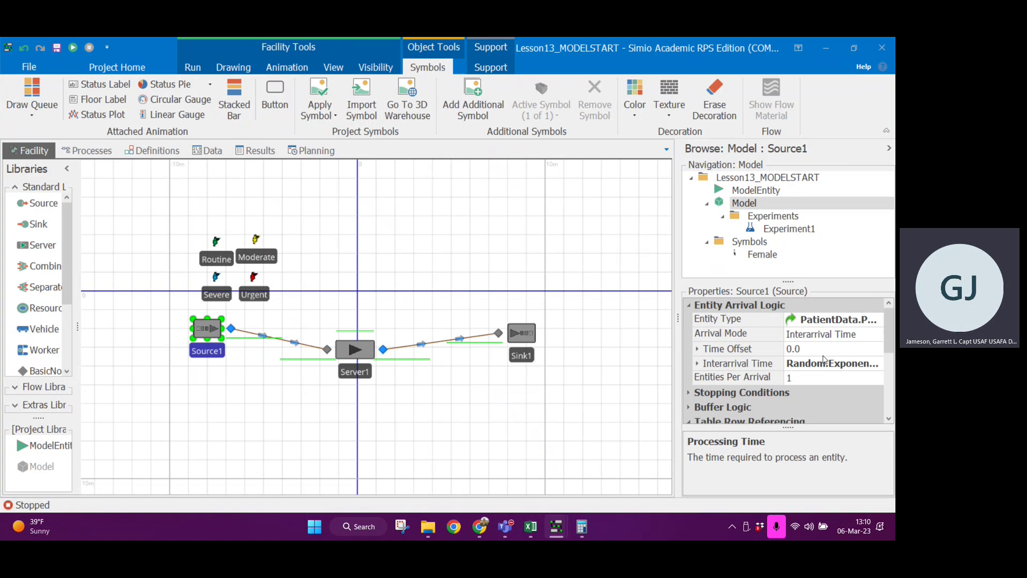
scroll(823, 360, down, 2)
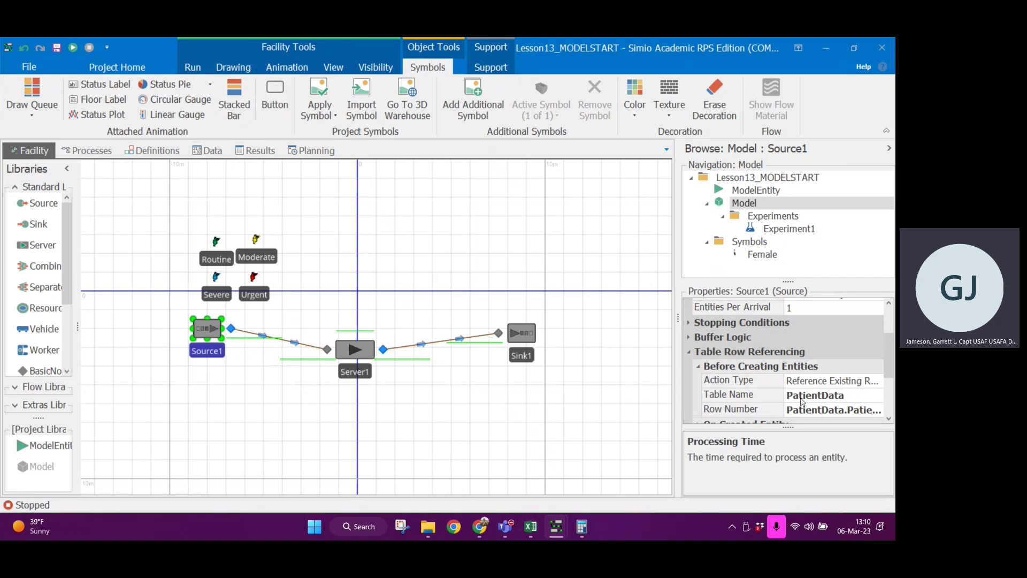
click(848, 400)
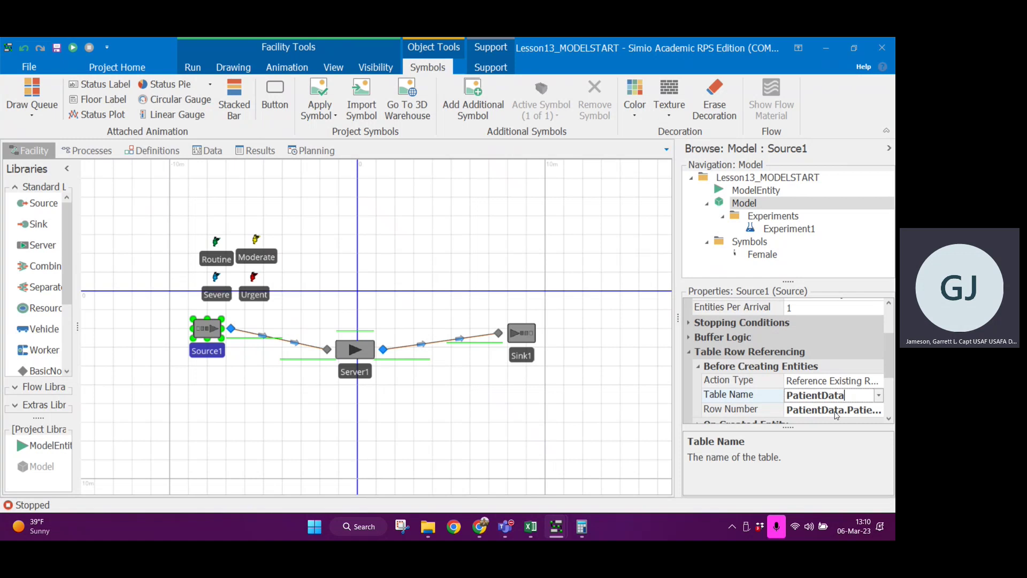
click(836, 413)
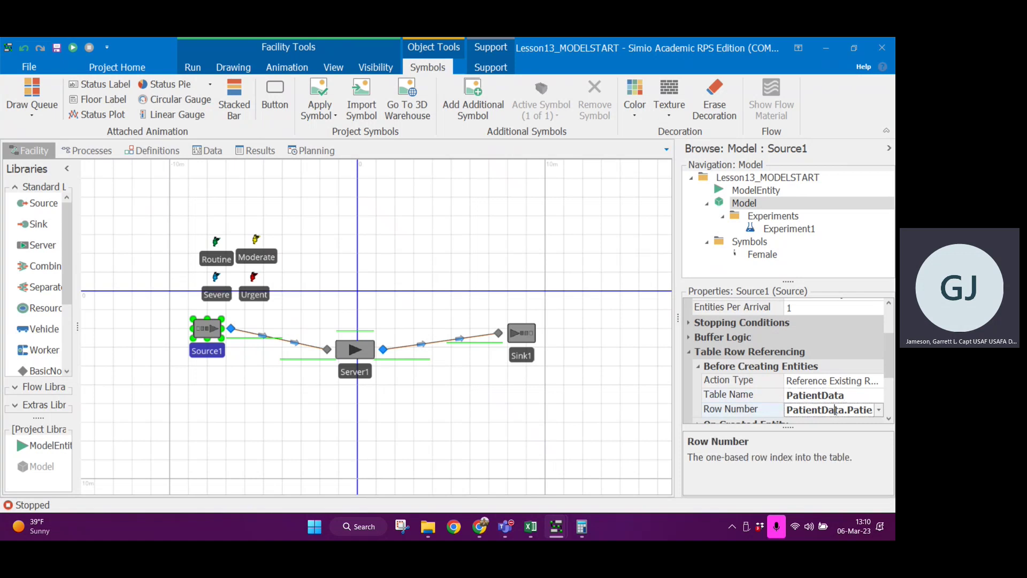
click(878, 410)
click(764, 427)
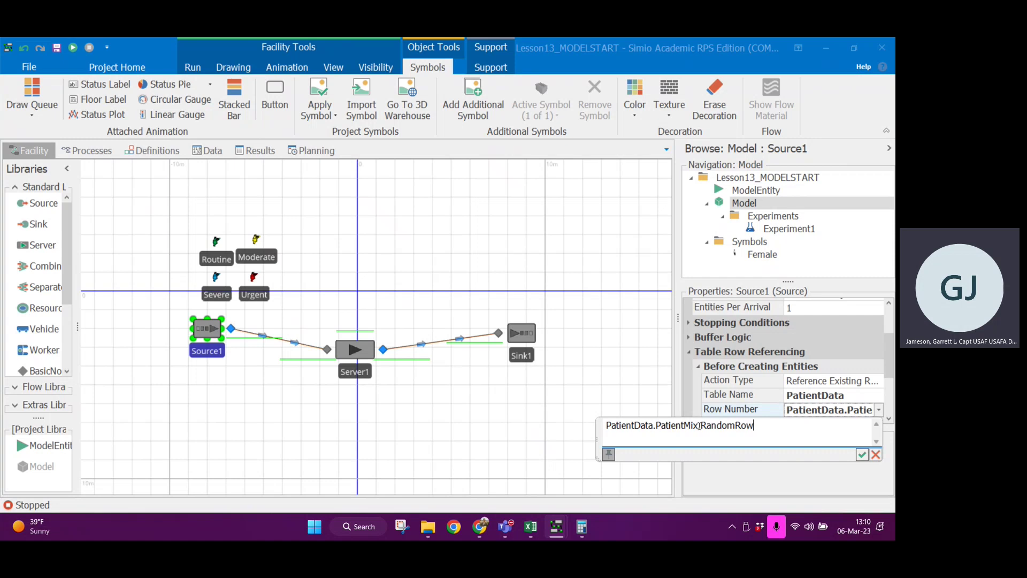
drag(699, 426, 653, 427)
drag(762, 425, 700, 428)
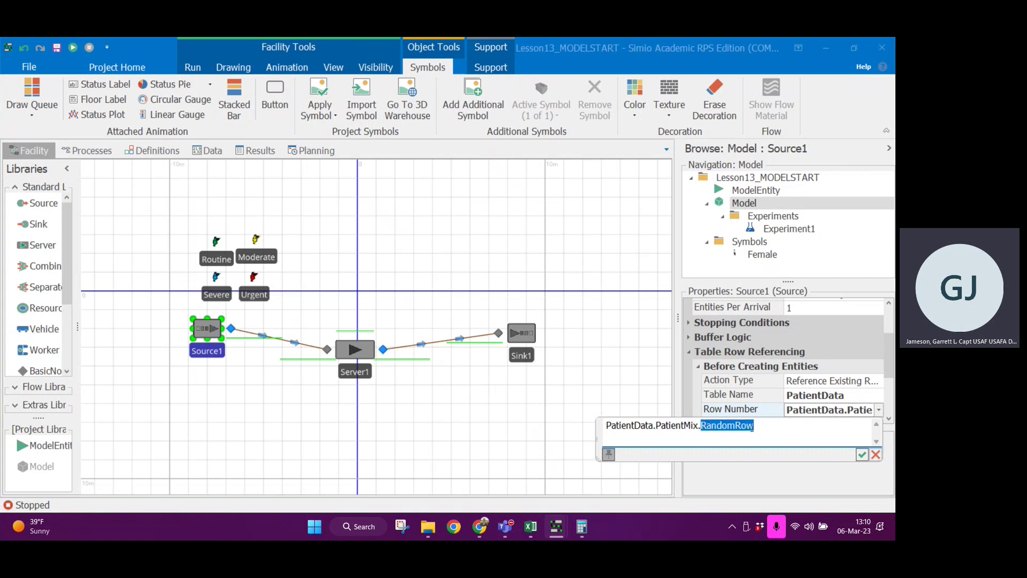
click(766, 427)
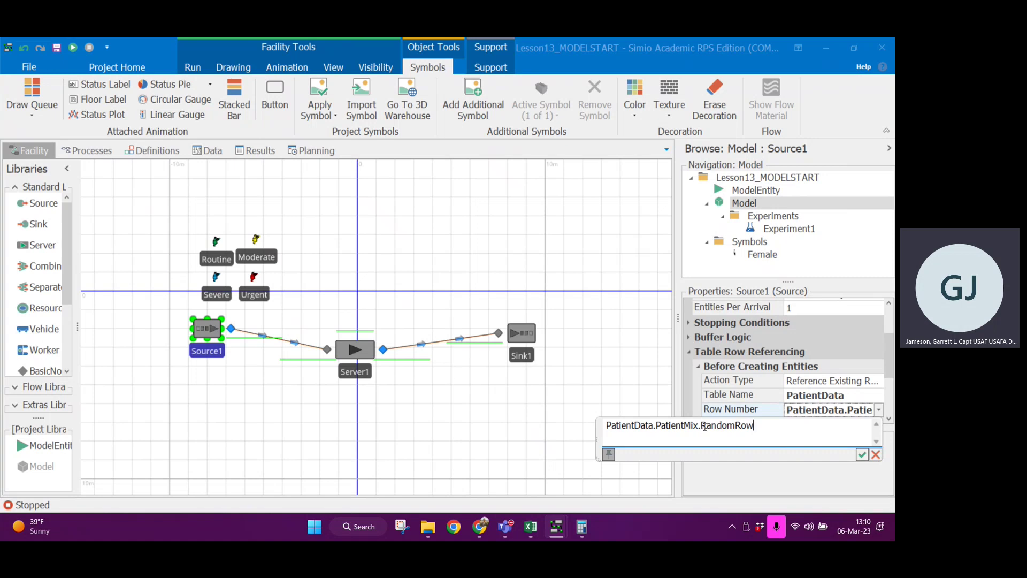
drag(704, 426, 656, 426)
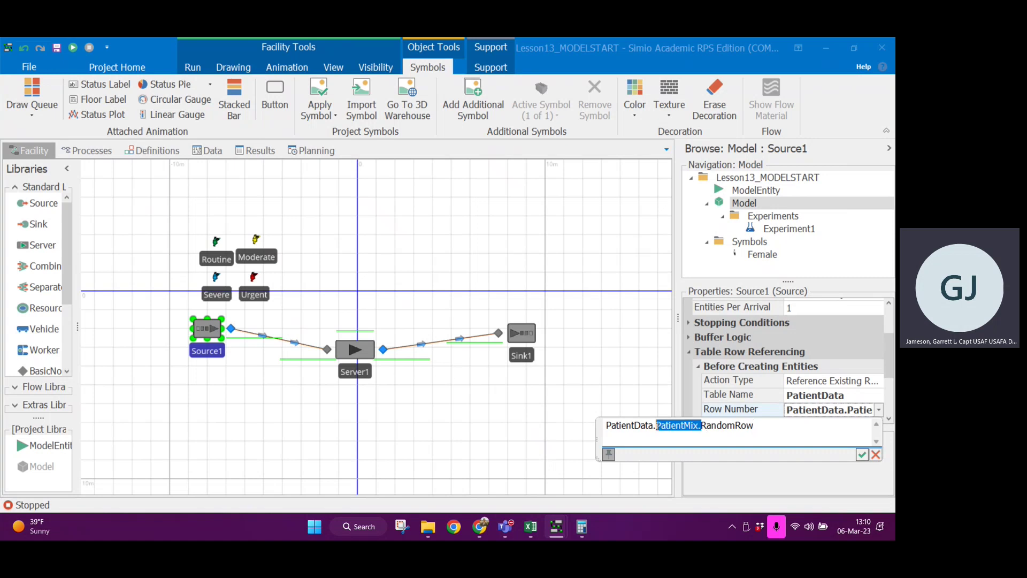
click(771, 427)
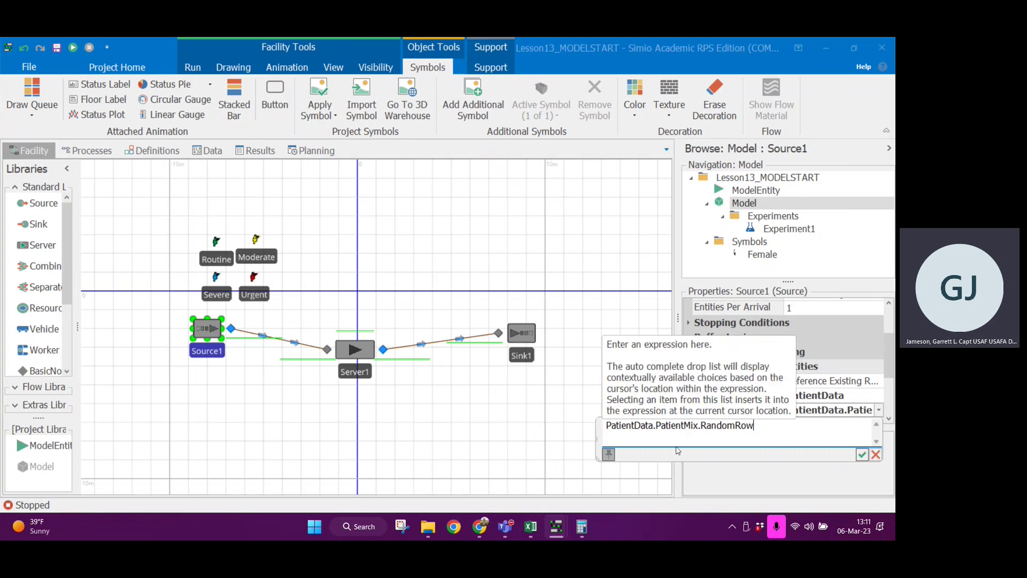
click(862, 455)
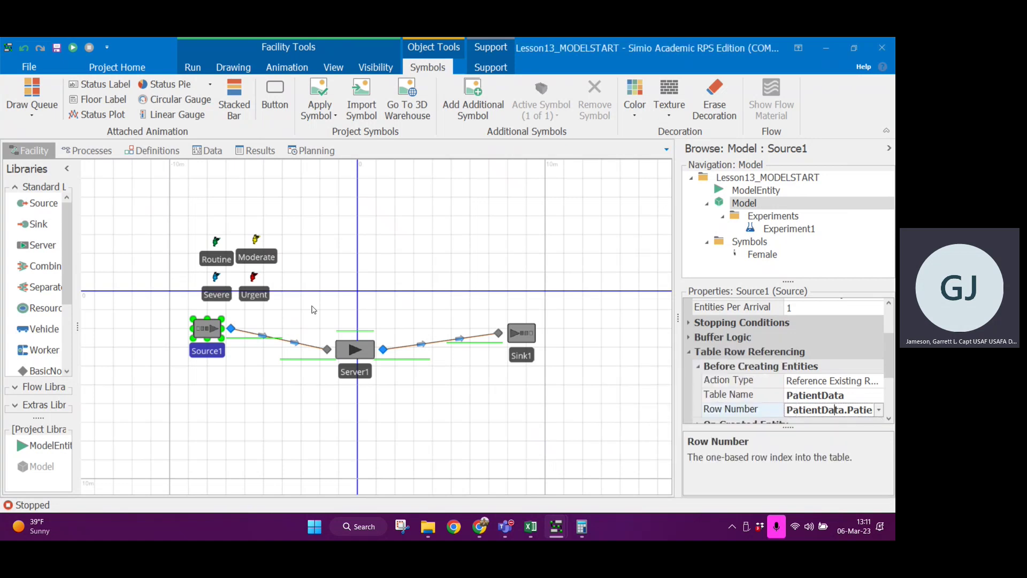
click(220, 152)
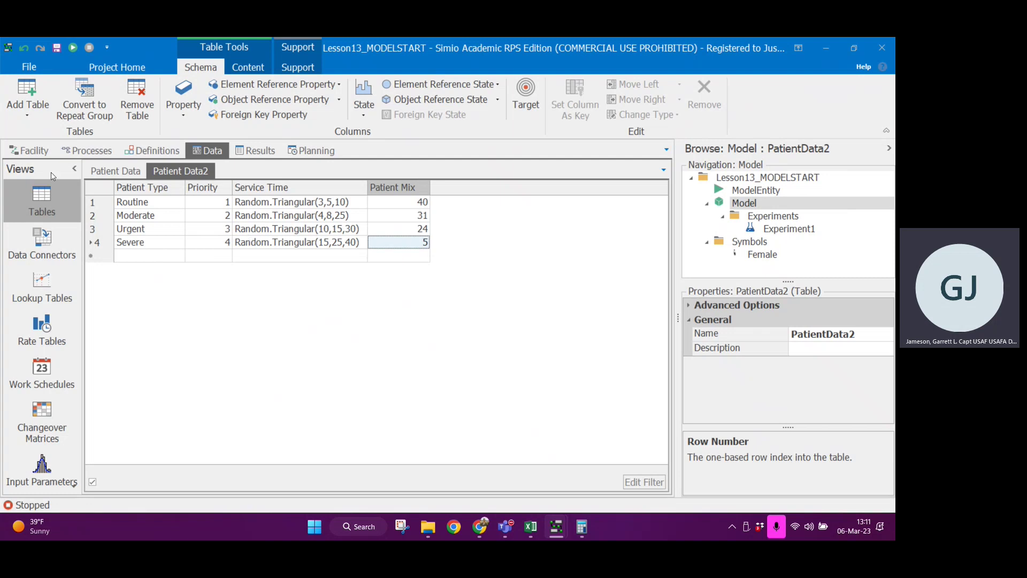
click(29, 150)
click(362, 355)
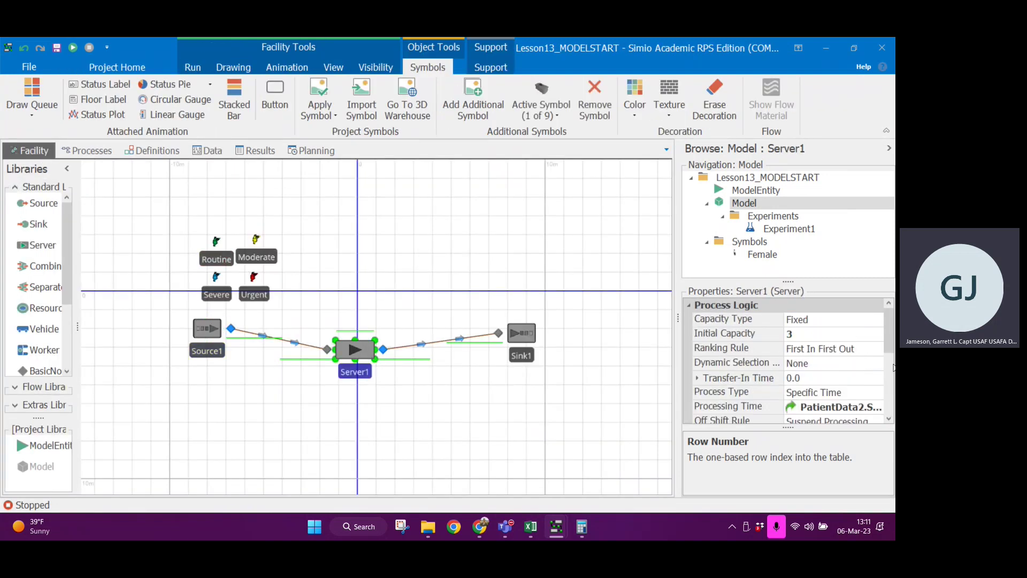